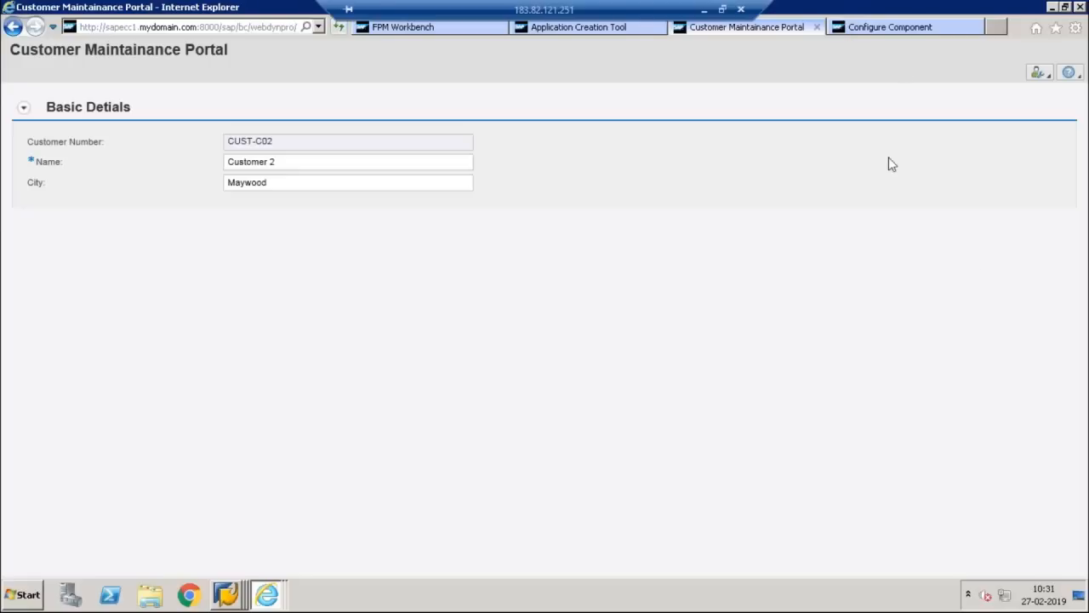
Close the Configure Component and FPM Workbench browser pages.
click(927, 31)
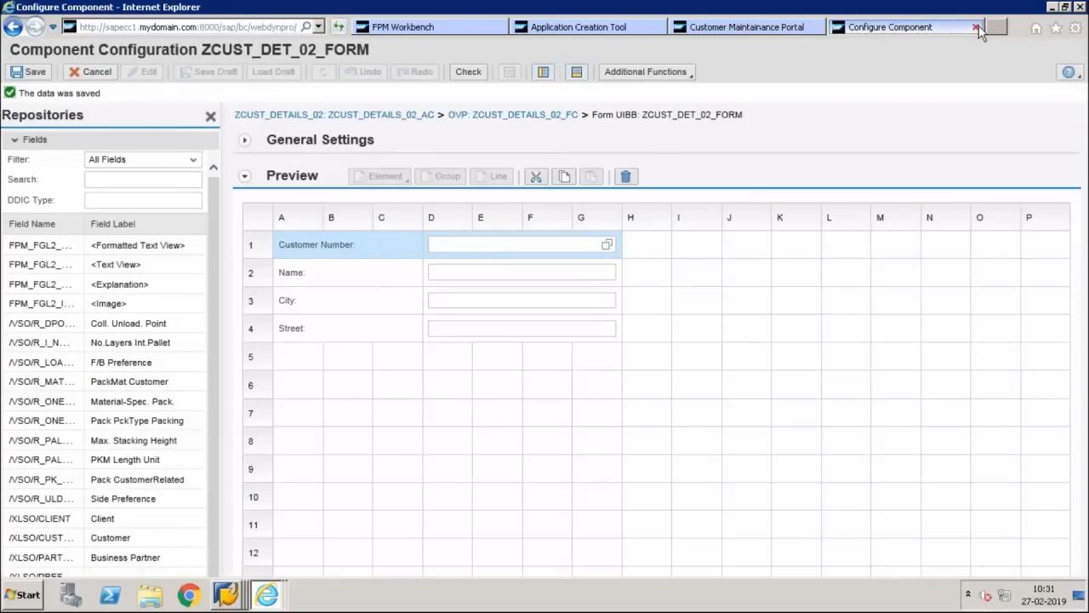
click(977, 29)
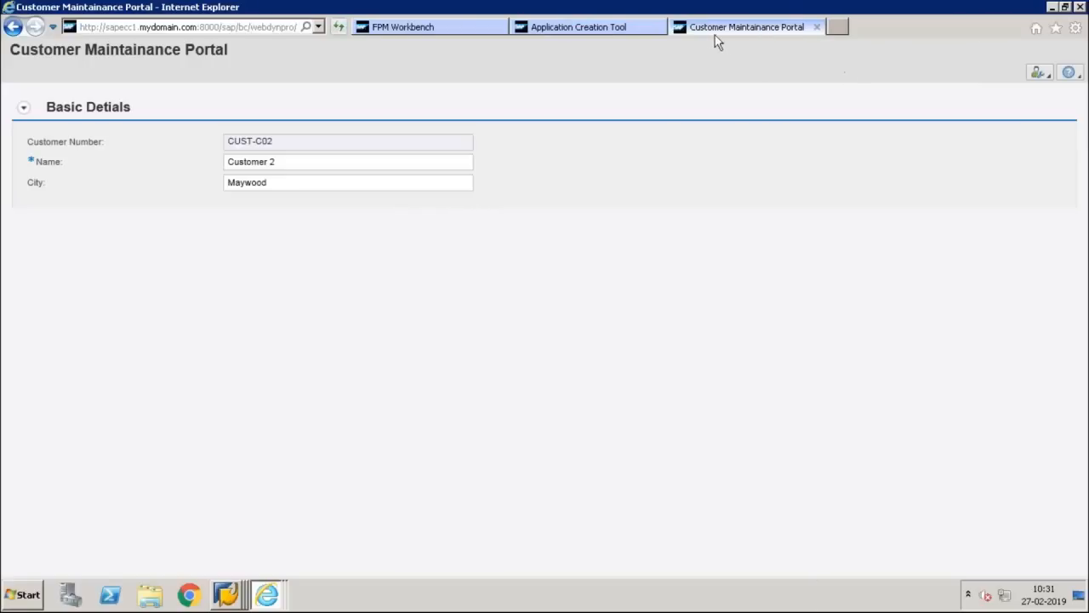
click(450, 29)
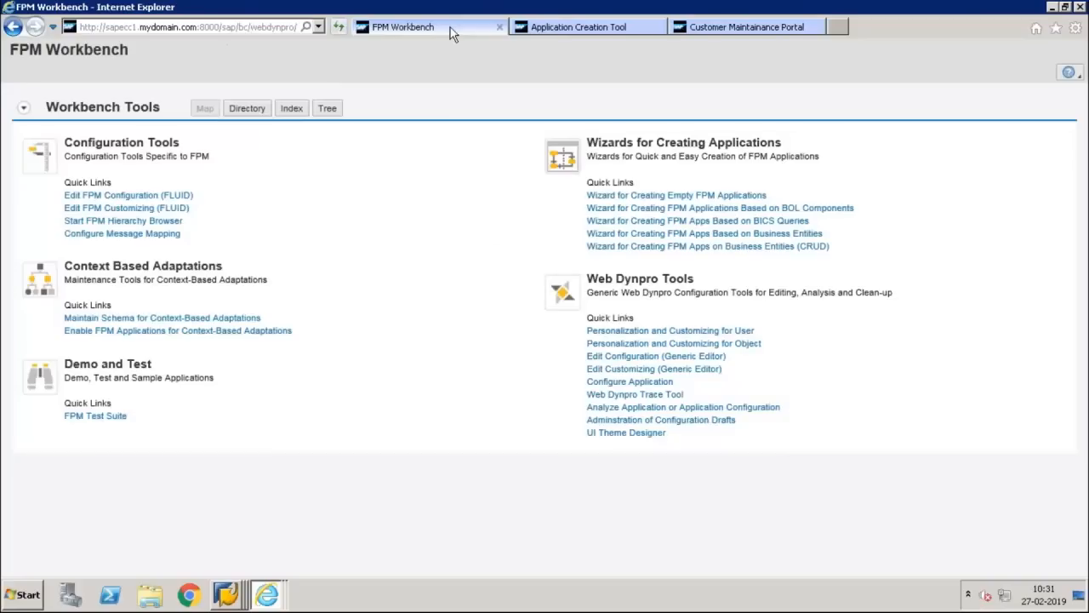
click(499, 29)
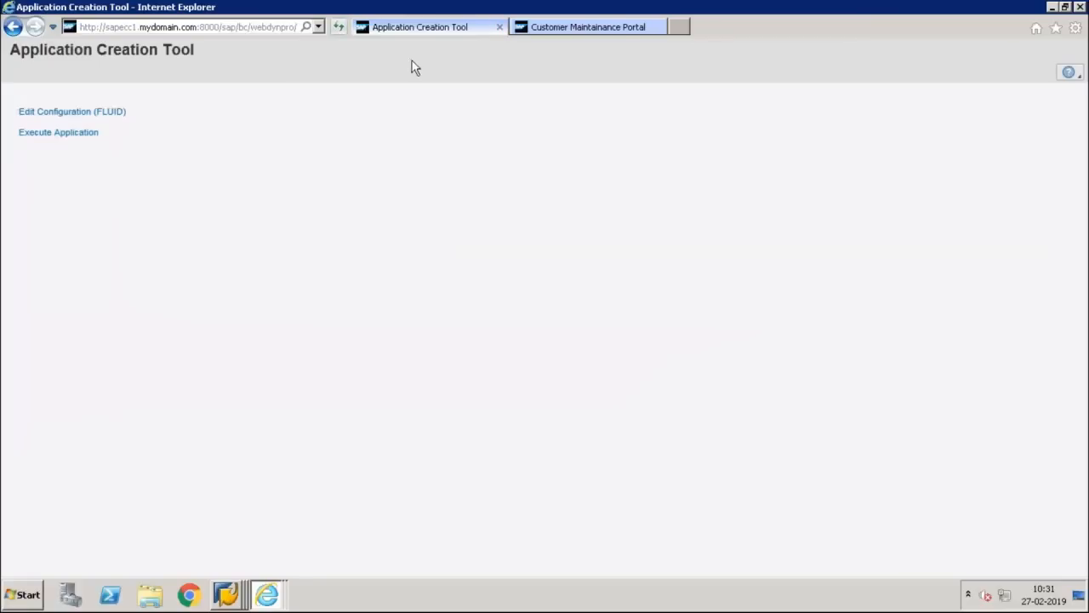
Check the technical help of the Customer Number field in the Customer Maintainance Portal and close it again.
click(550, 34)
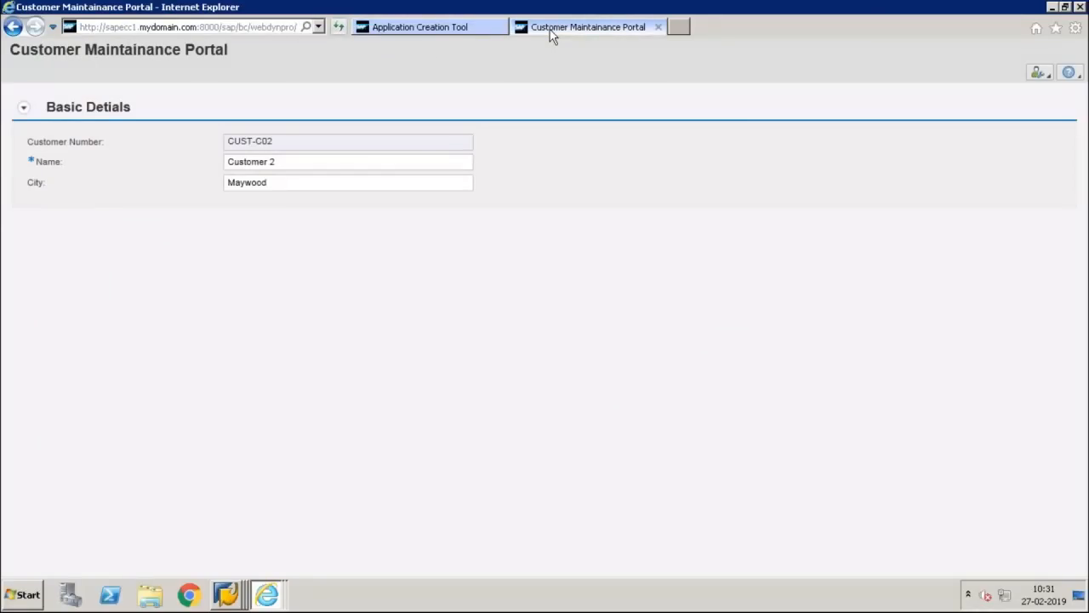
click(472, 28)
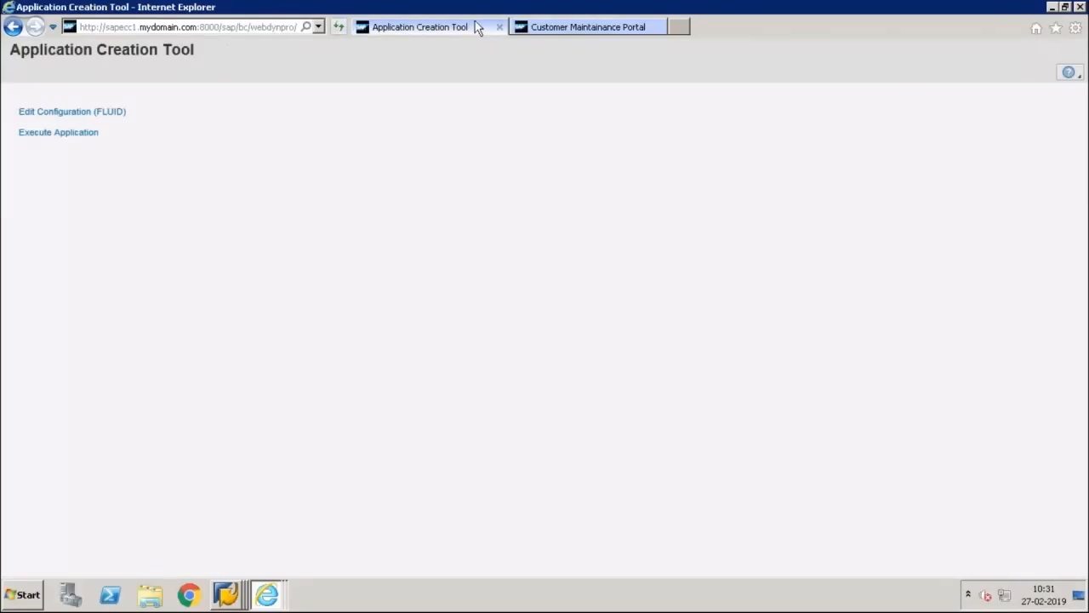
click(532, 28)
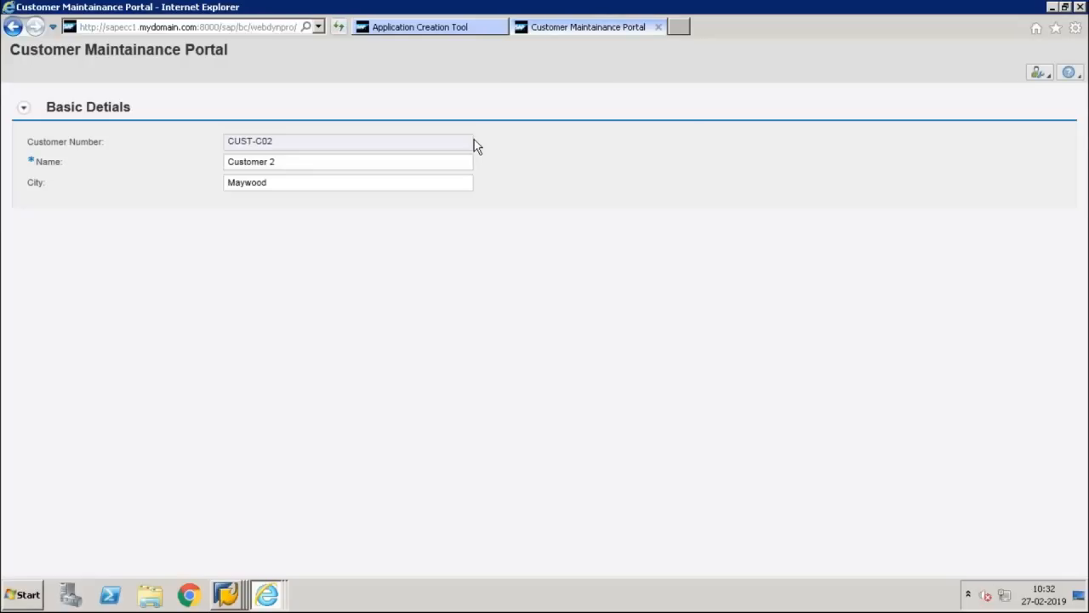
click(410, 148)
right_click(410, 150)
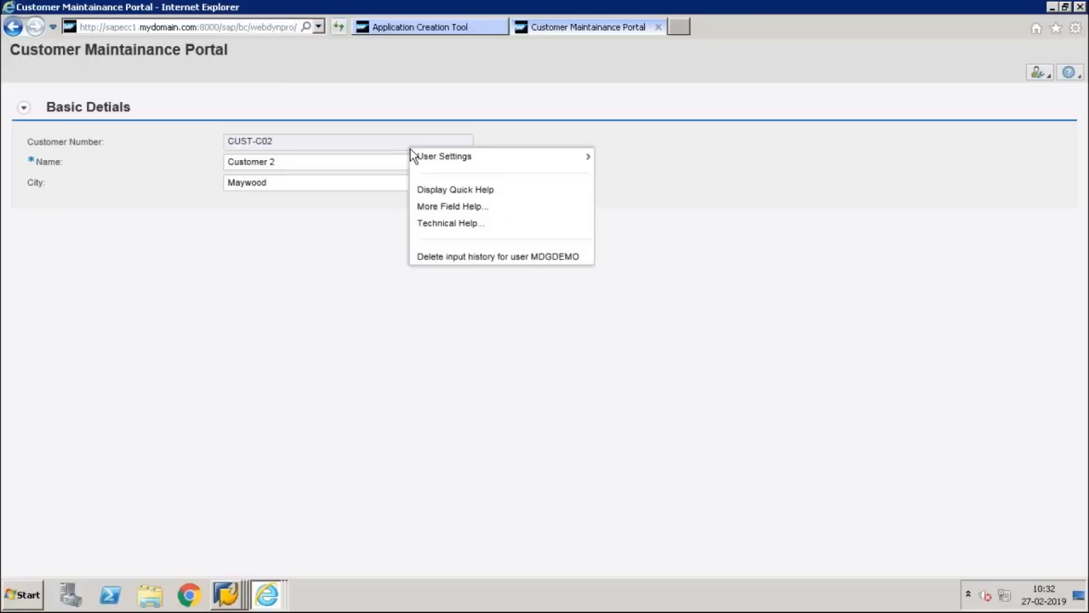
click(433, 226)
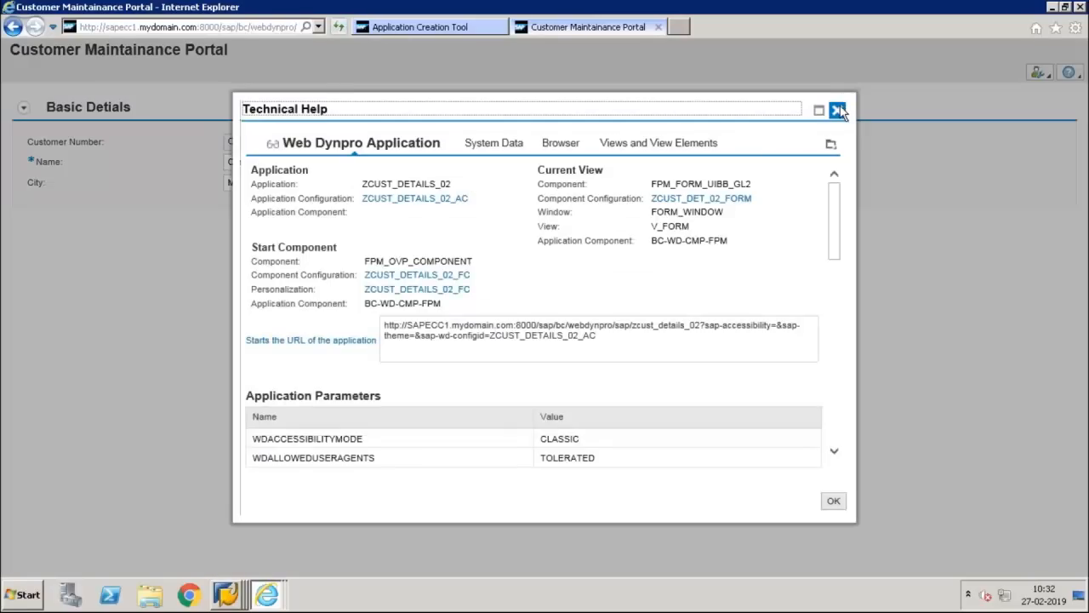
click(838, 111)
click(335, 158)
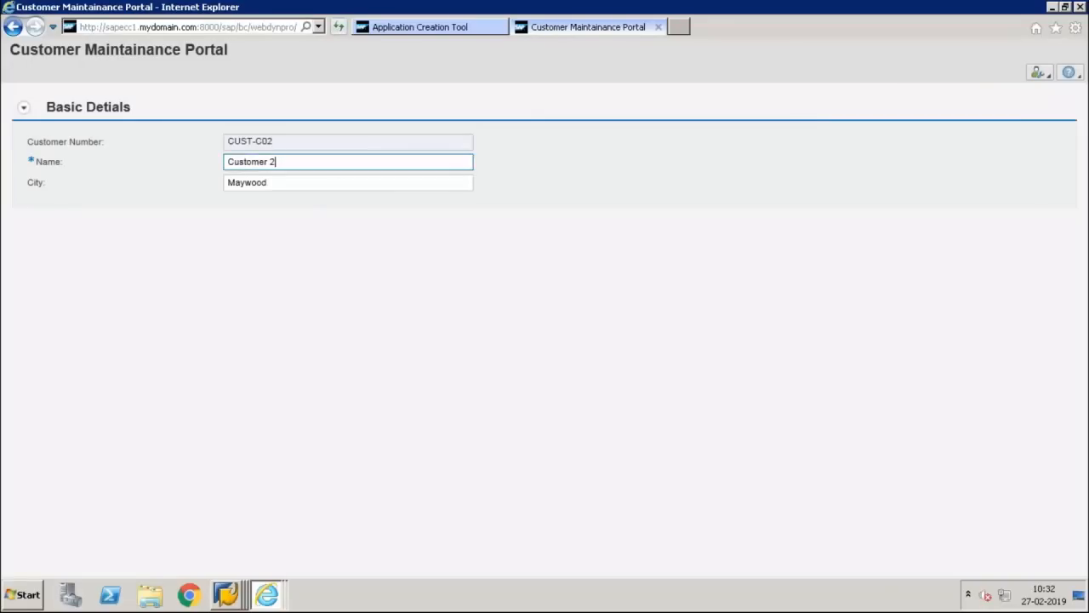
click(294, 189)
click(291, 194)
click(23, 111)
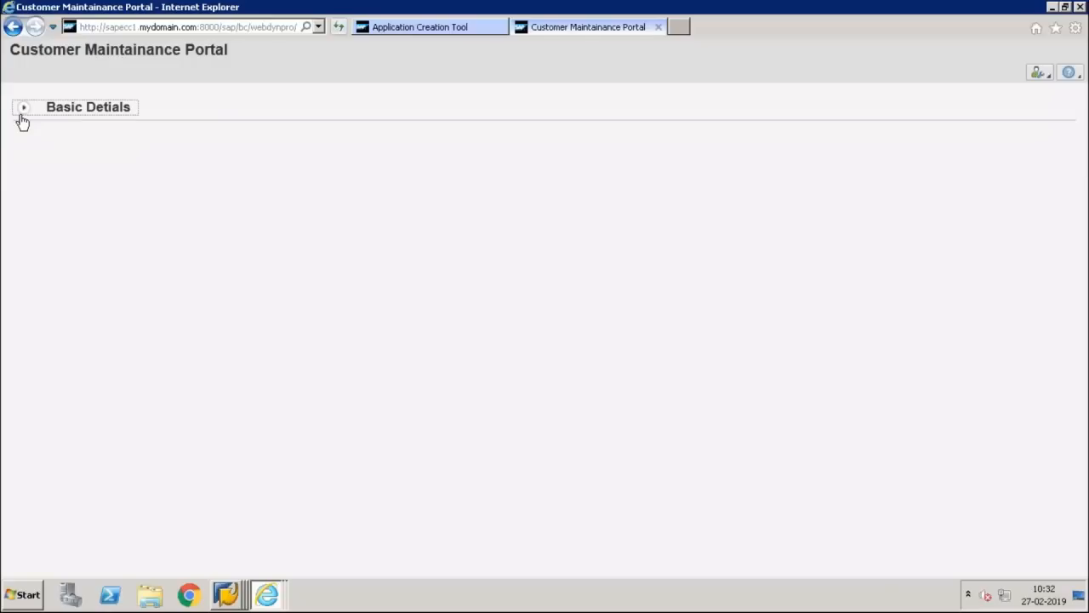
click(21, 118)
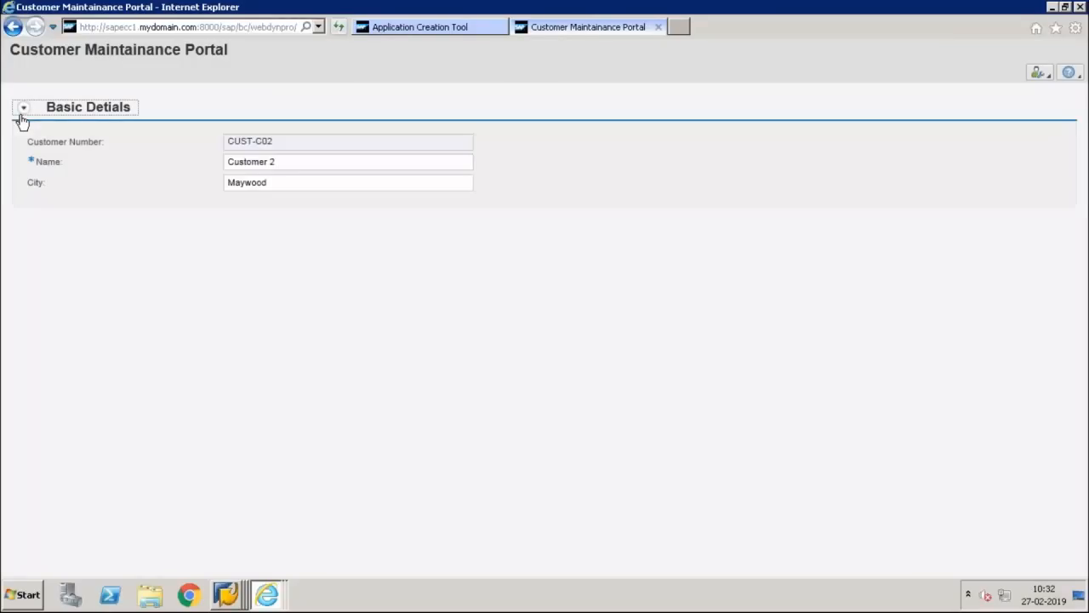
From the Customer Number field's technical help, open application configuration ZCUST_DETAILS_02_AC and put it in edit mode.
right_click(253, 142)
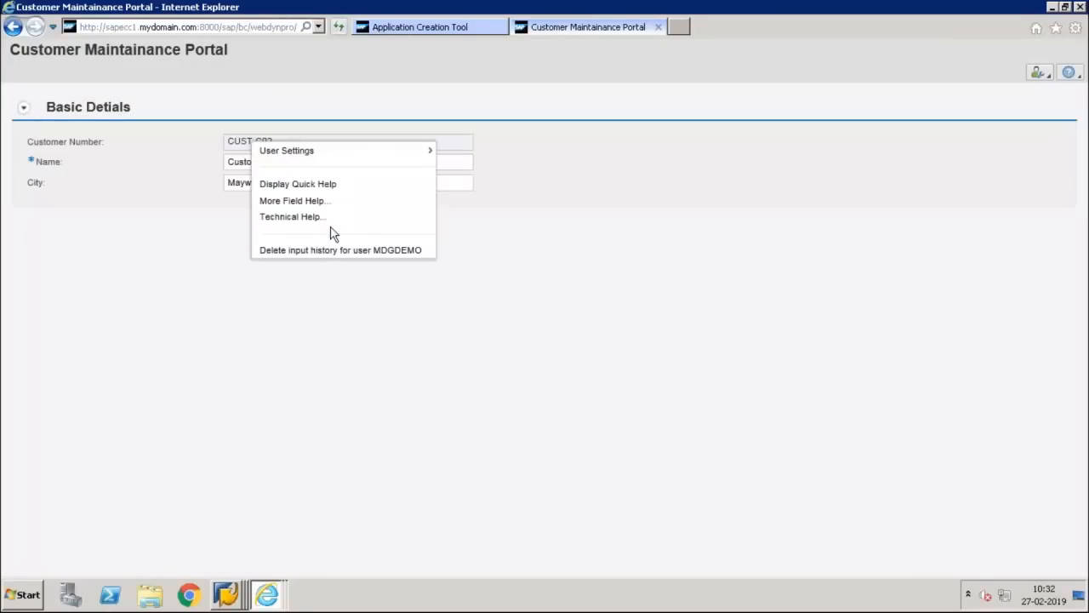
click(336, 222)
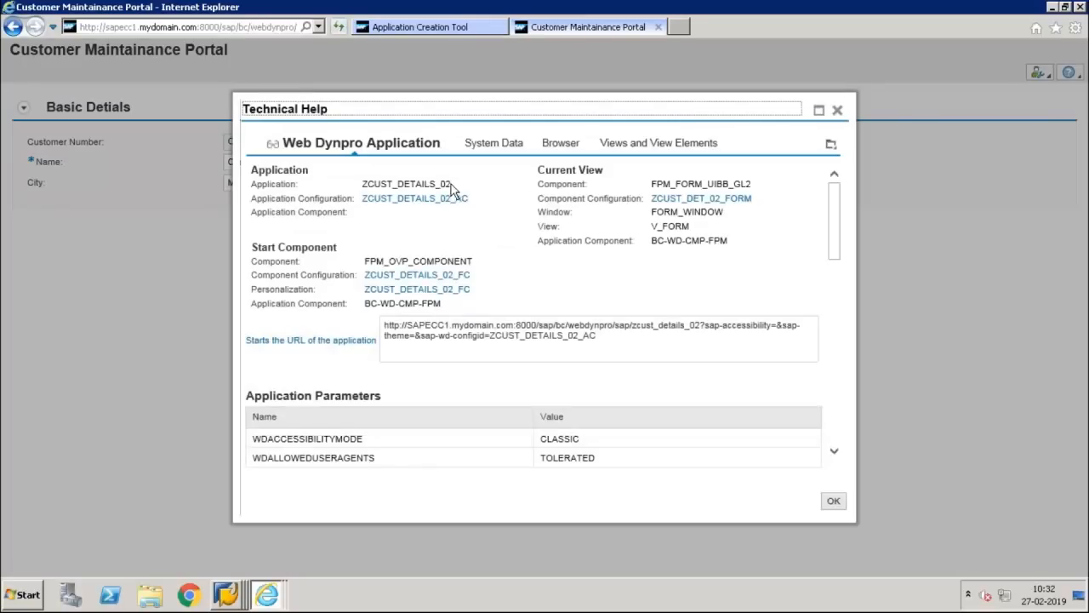
drag(451, 187, 364, 185)
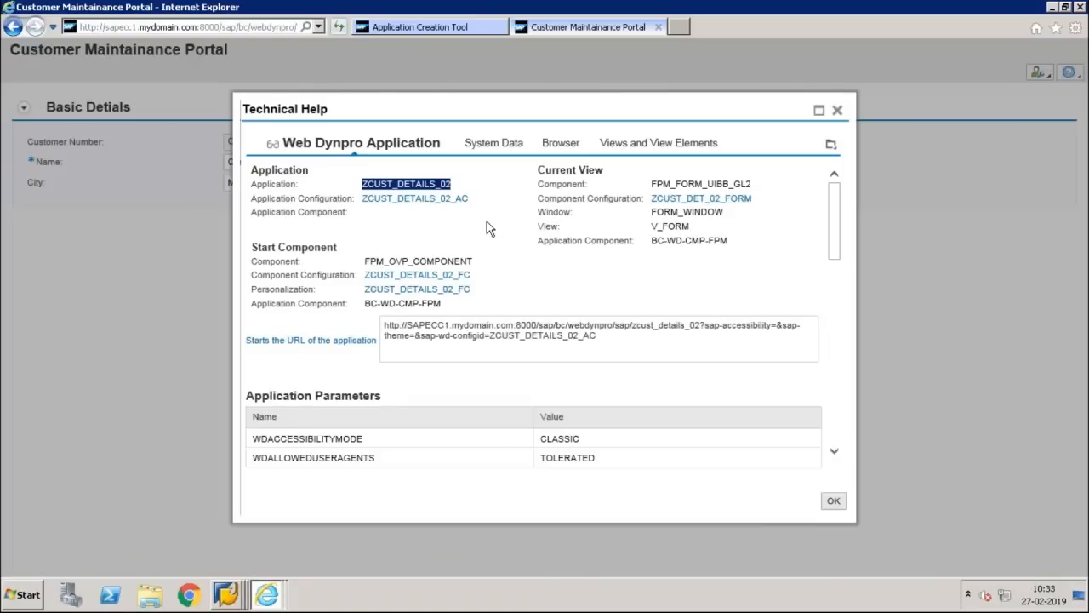
click(438, 207)
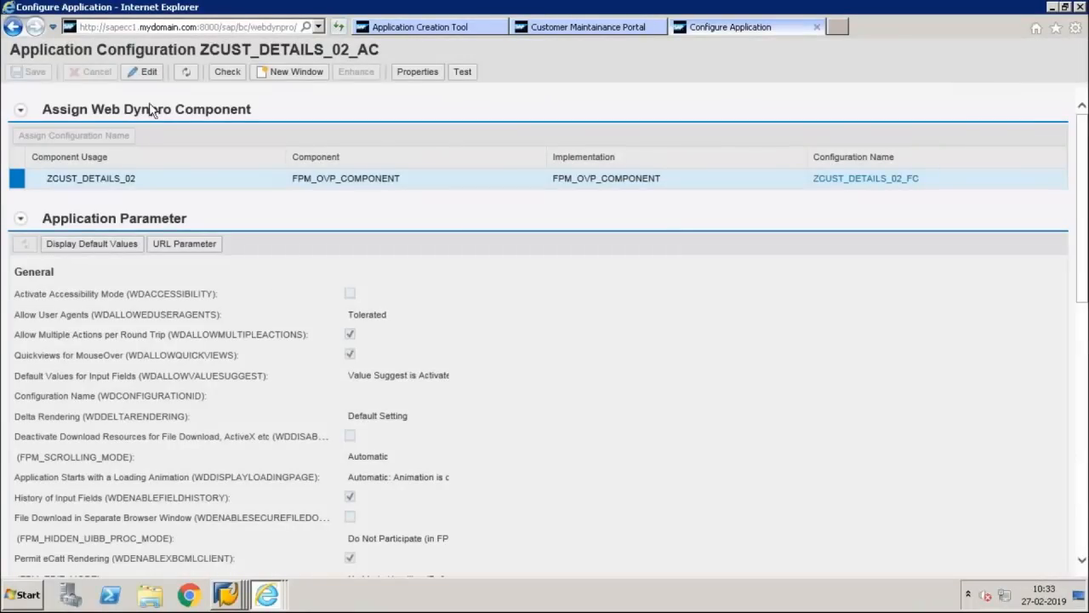
click(143, 71)
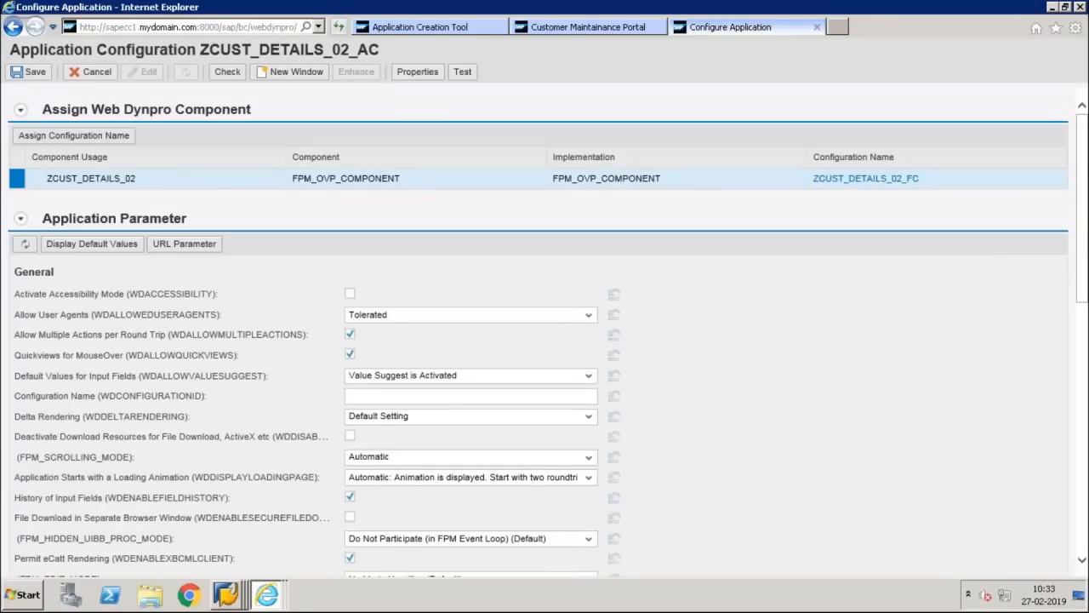
Select the Stylesheet URI value SAP_CORBU in the Design parameters and save the application configuration.
drag(1083, 168, 1084, 224)
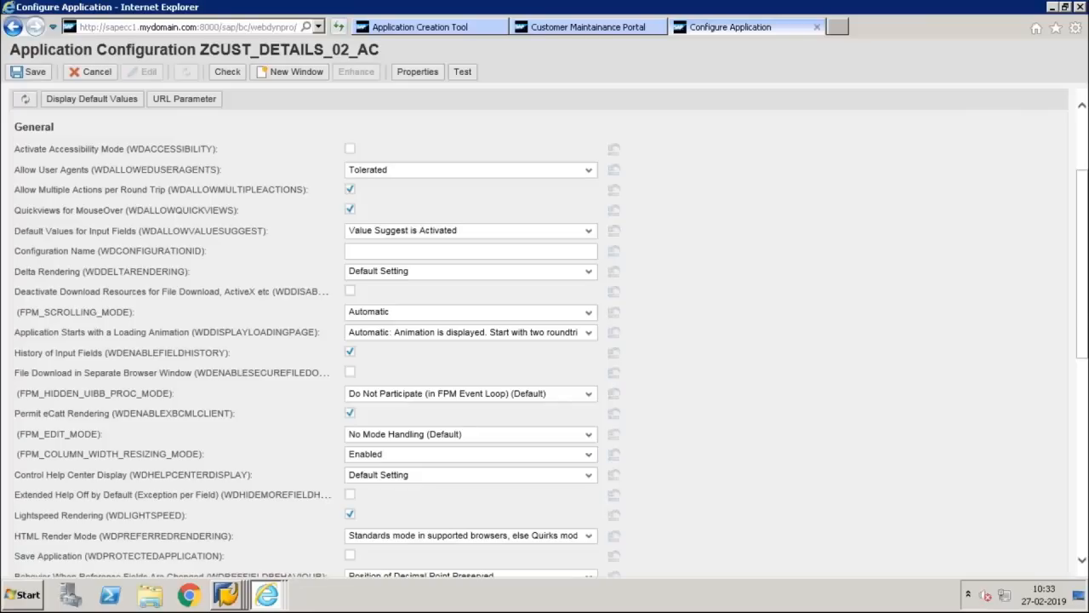
scroll(1079, 317, down, 1)
drag(1079, 316, 1045, 461)
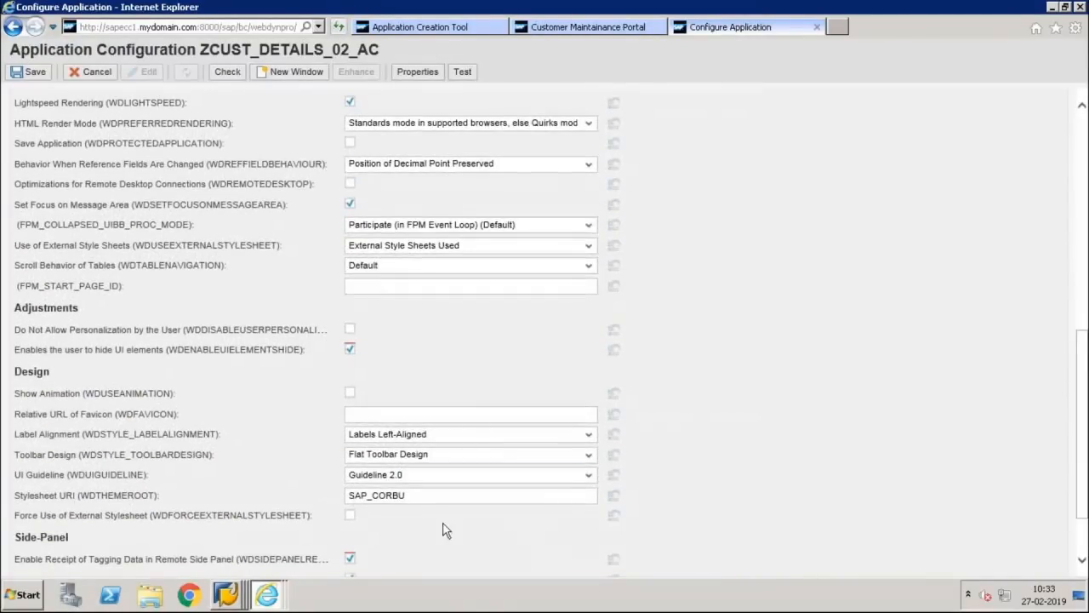
drag(418, 497, 313, 502)
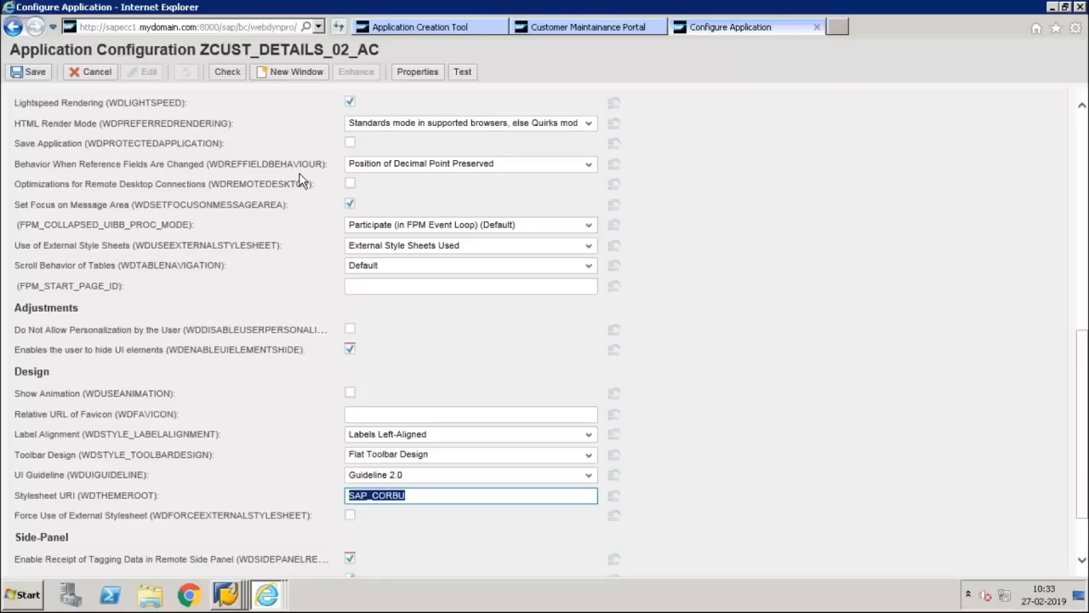
click(38, 73)
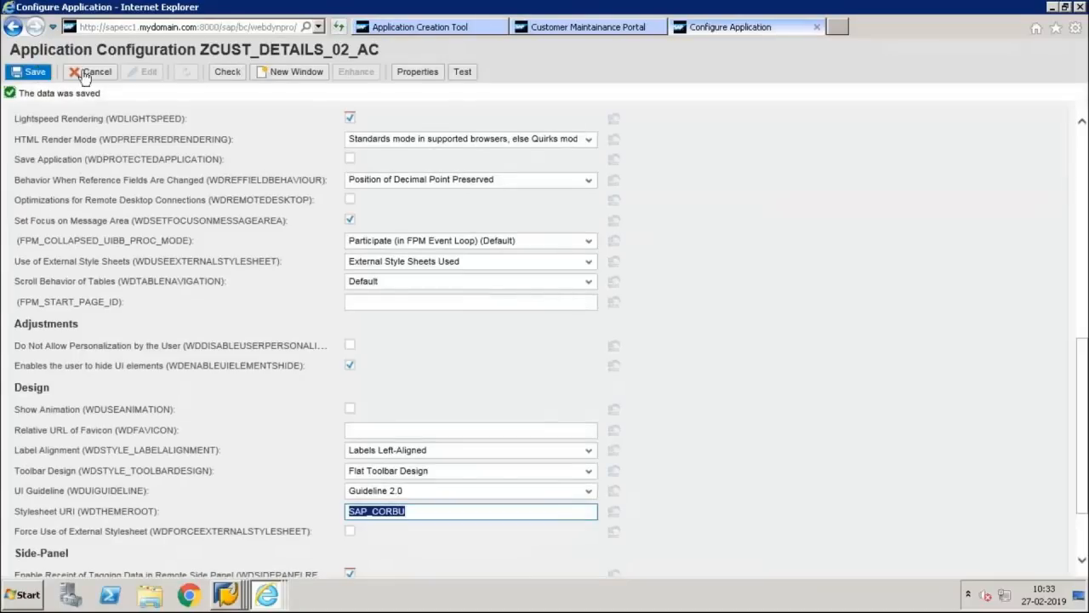
Leave edit mode of application configuration ZCUST_DETAILS_02_AC.
drag(12, 58, 730, 111)
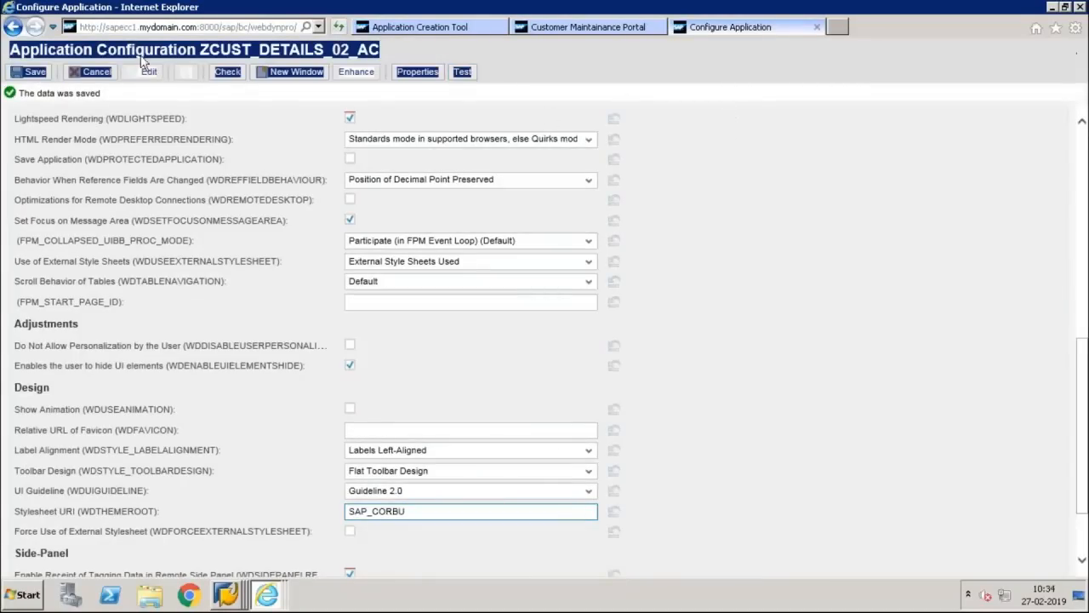
click(204, 120)
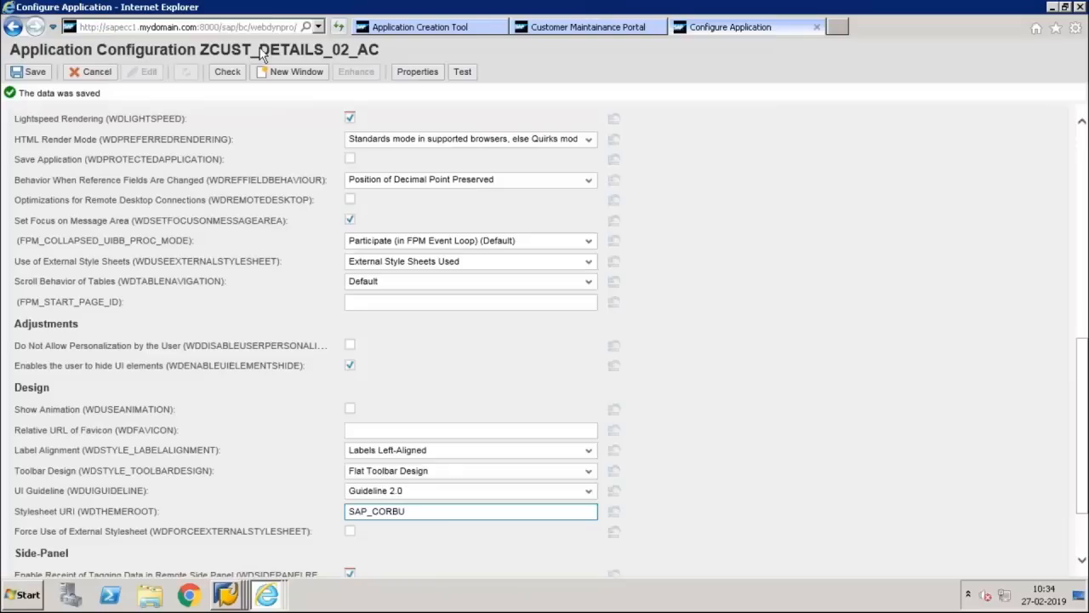
click(82, 75)
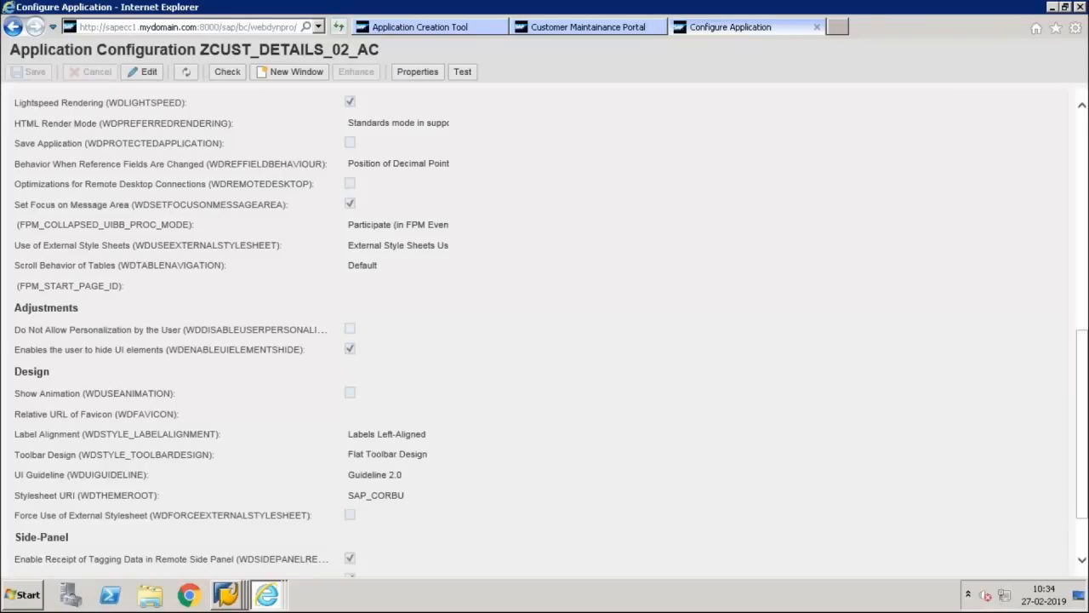
Open component configuration ZCUST_DETAILS_02_FC and go into the form configuration of its Basic Detials UIBB.
scroll(1084, 136, up, 6)
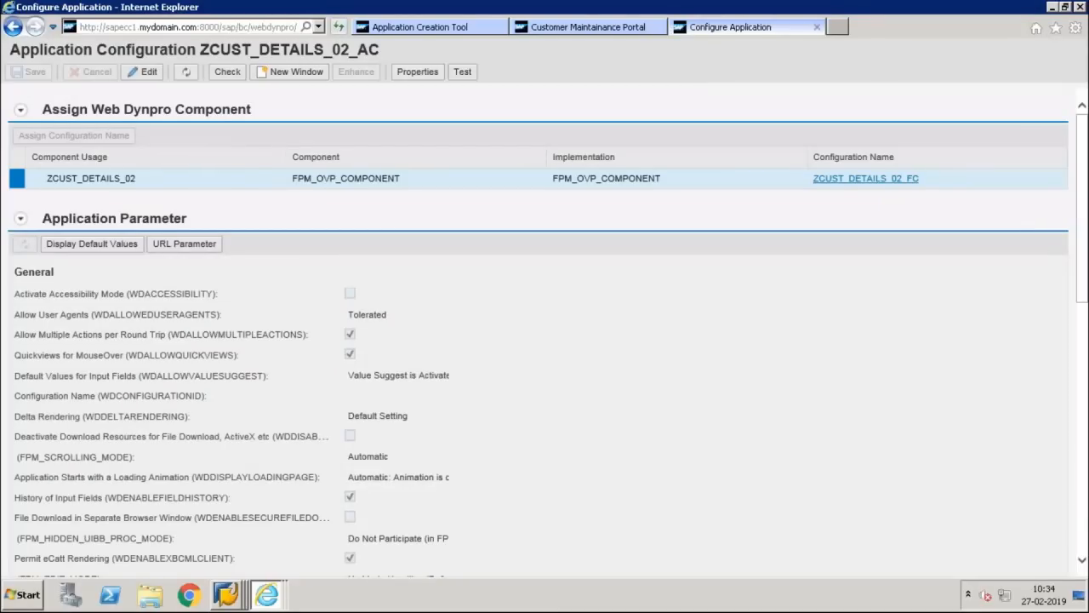
click(865, 179)
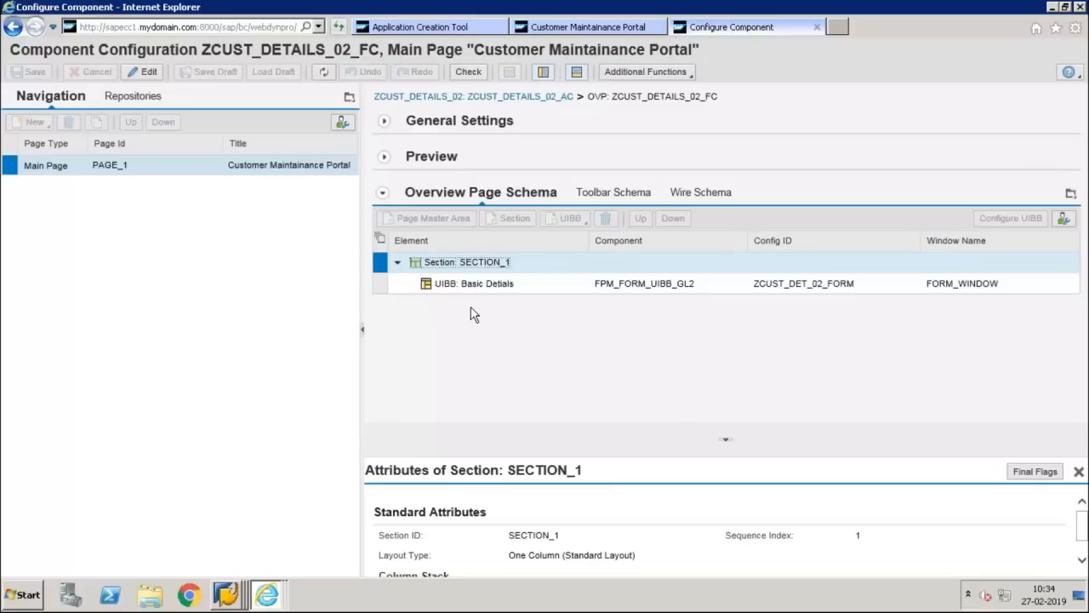
click(380, 284)
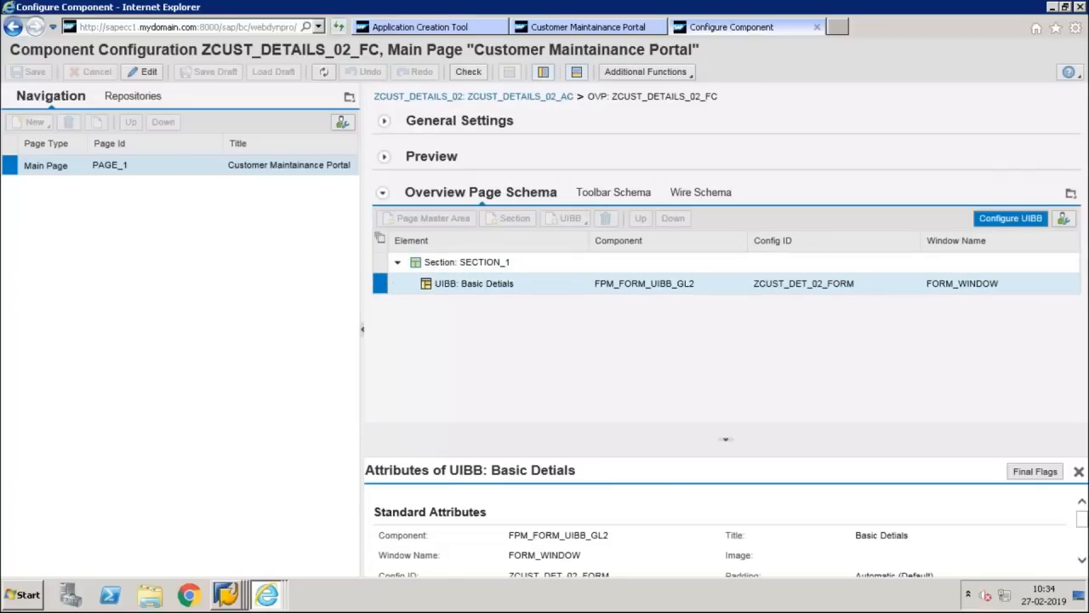
click(1010, 218)
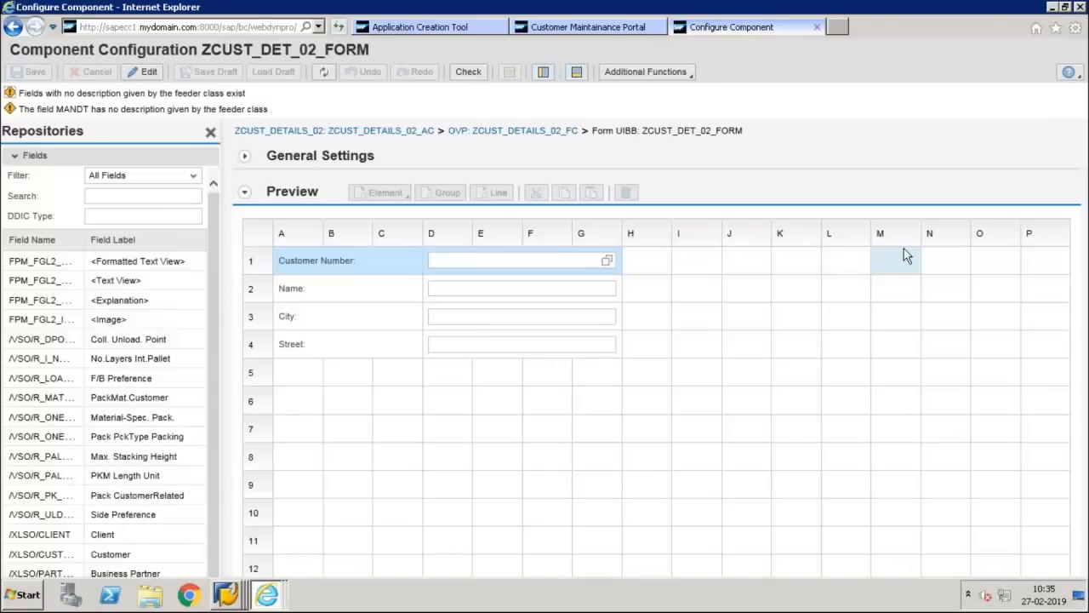
Minimise the remote desktop session to reveal the local Trainings folder with the FPM Developer Guide.
mouse_move(713, 15)
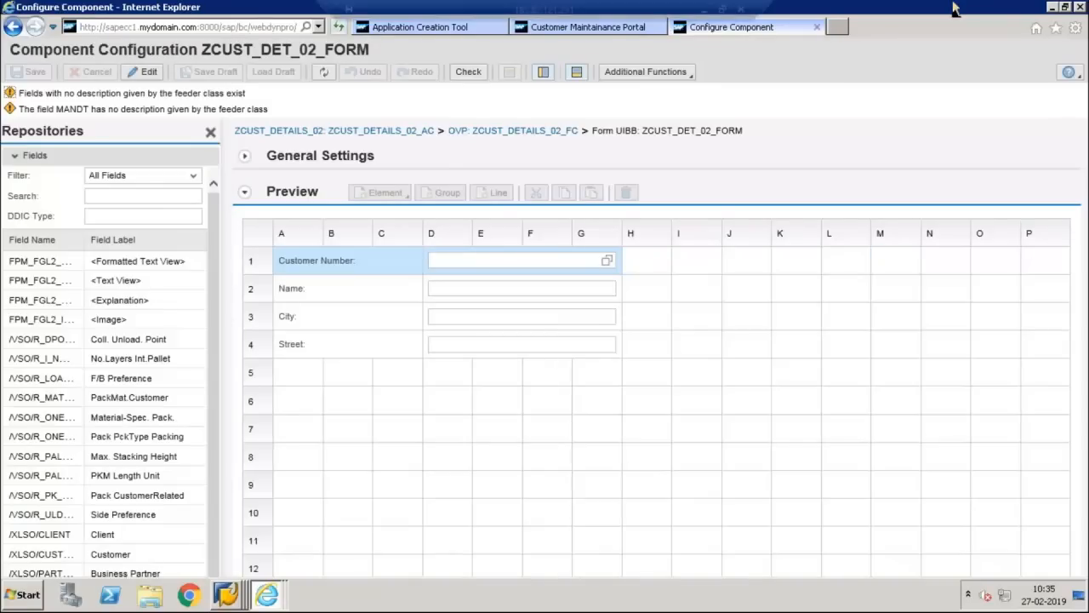
click(703, 13)
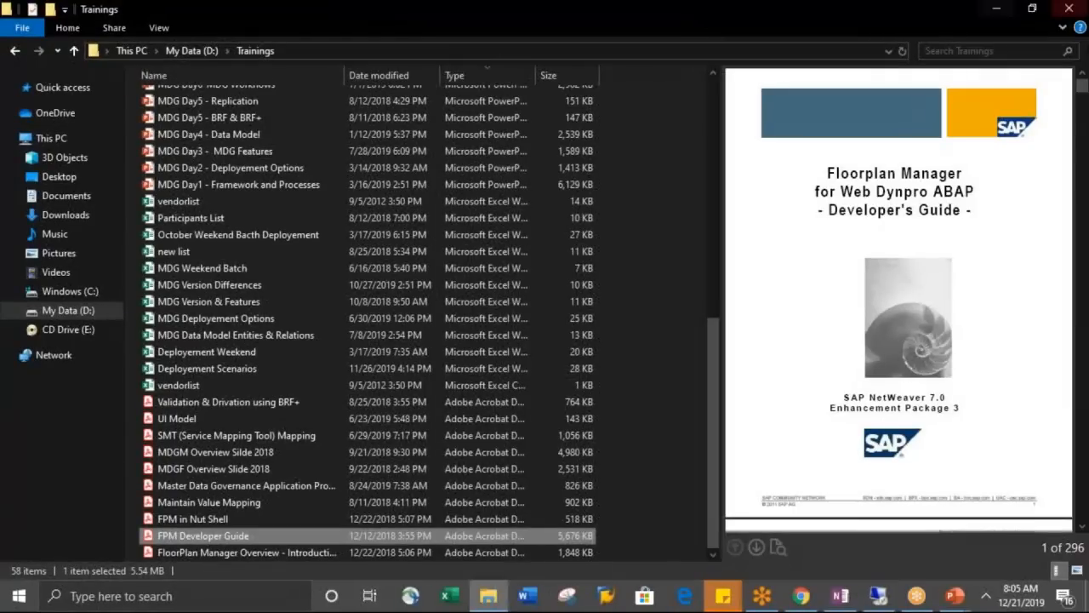
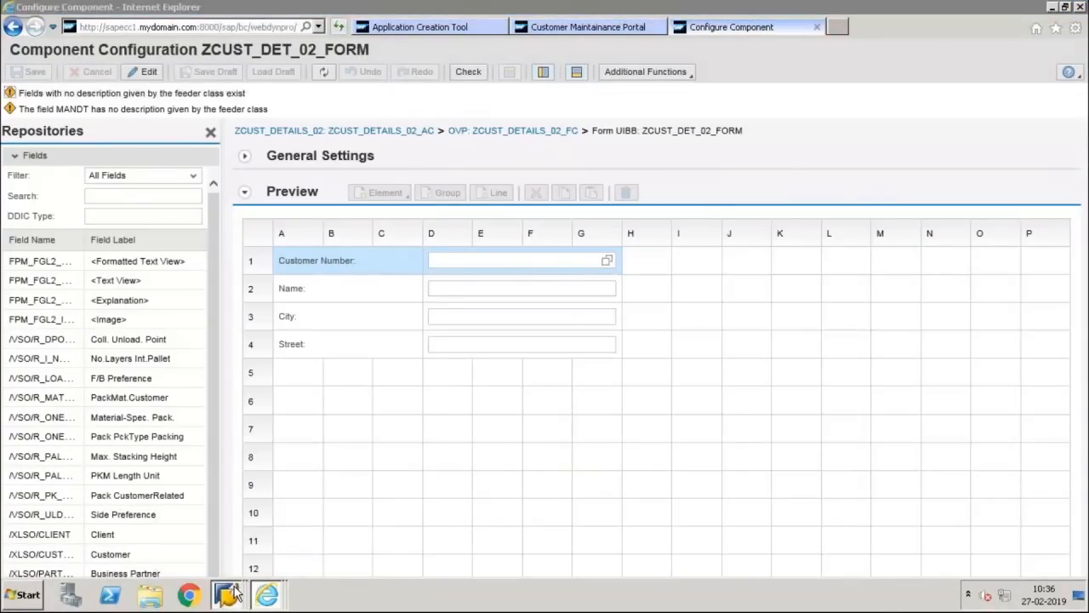
mouse_move(230, 593)
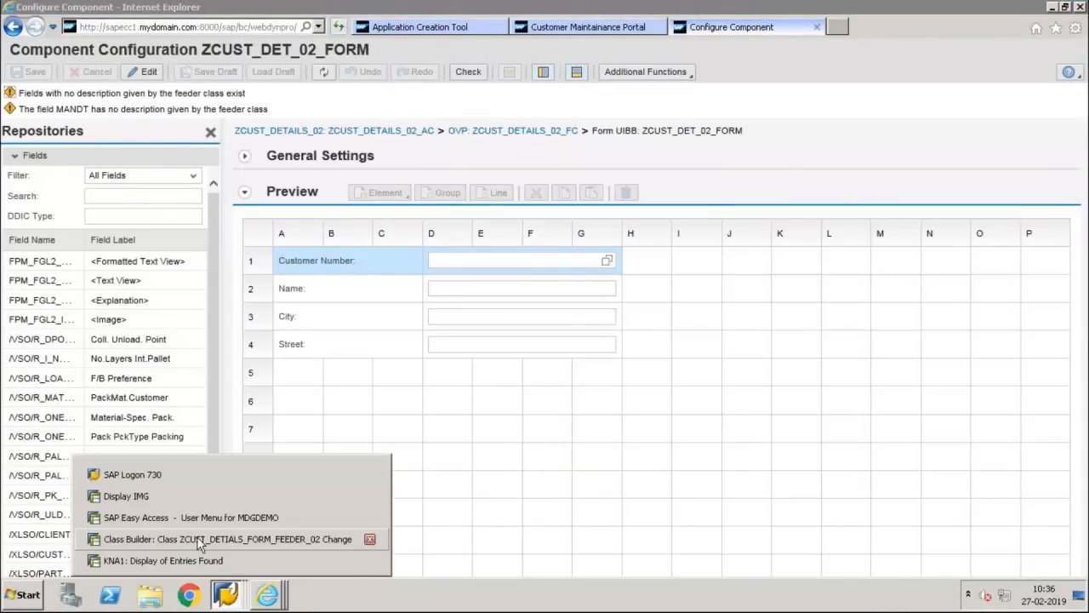
click(197, 539)
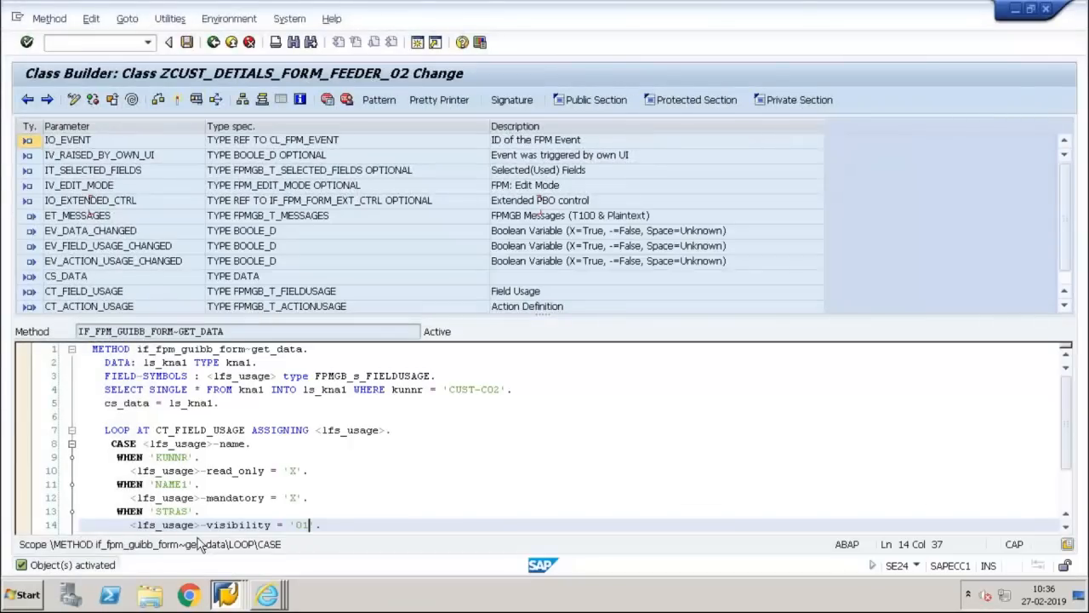
key(ctrl+slash)
text(/ONWB)
key(Return)
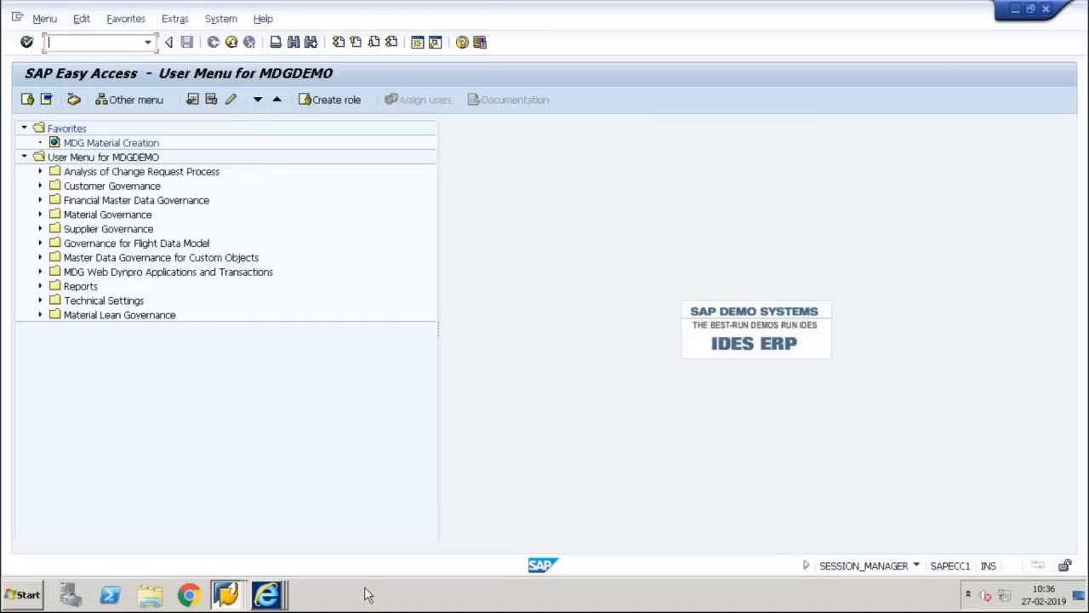
click(266, 595)
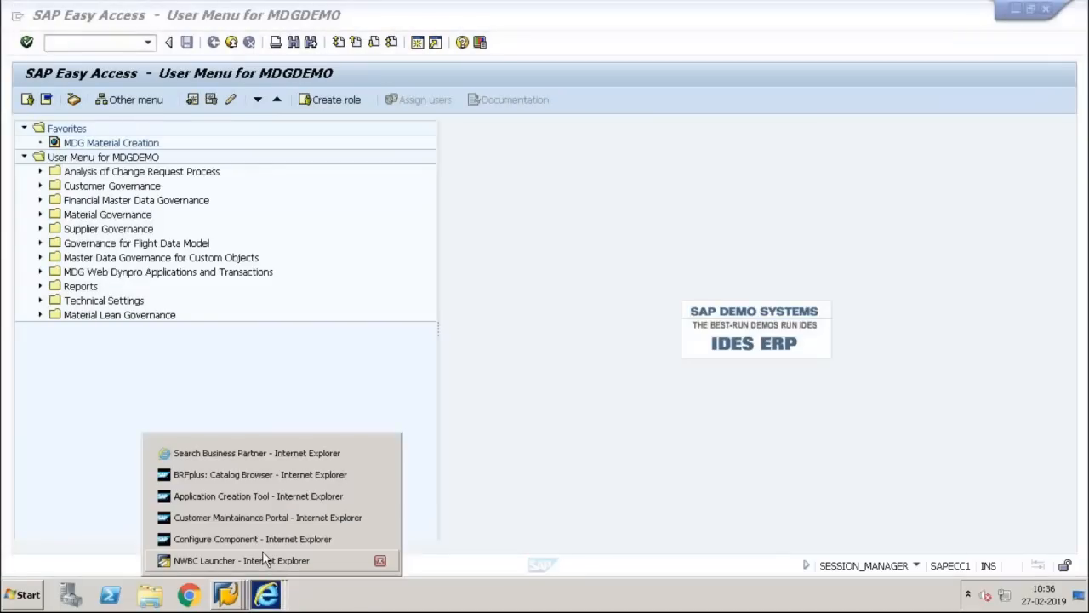
click(264, 558)
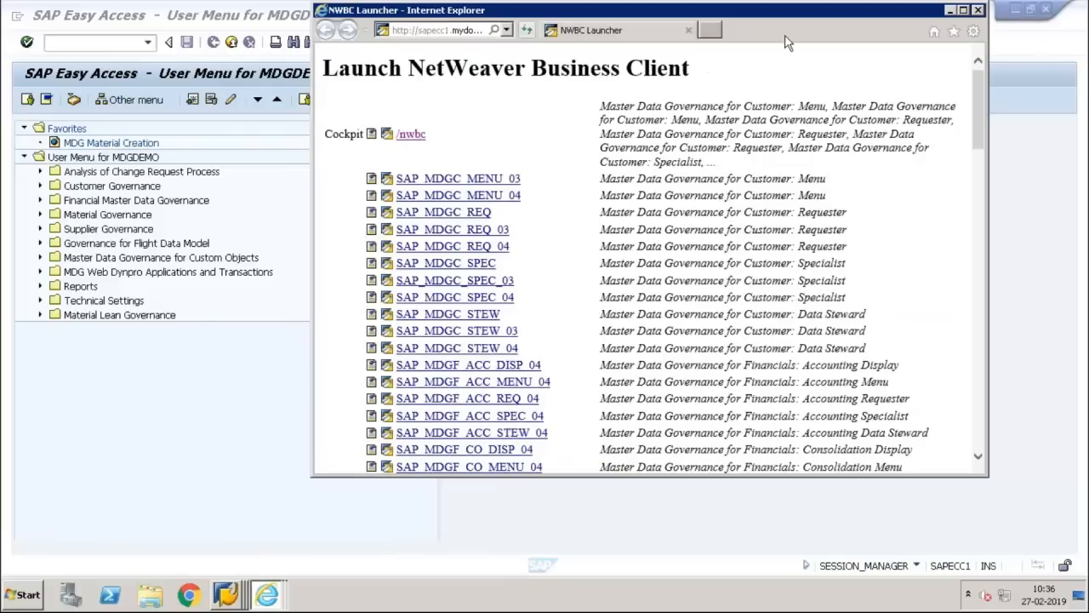
click(977, 10)
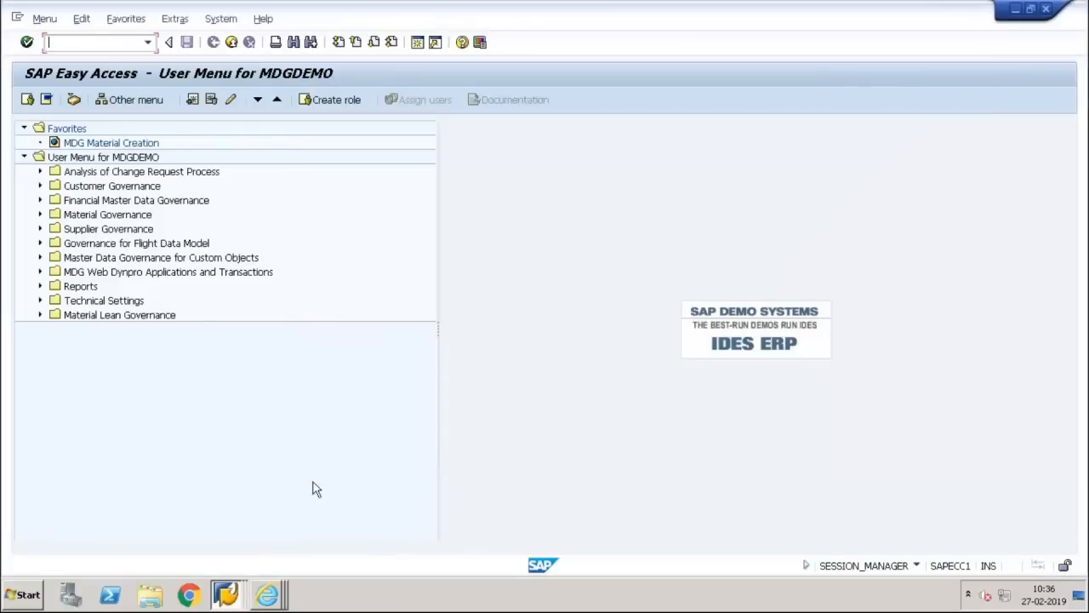
Return to the existing NetWeaver Business Client window and open Search Business Partner from Business Partner Governance.
click(267, 595)
click(277, 473)
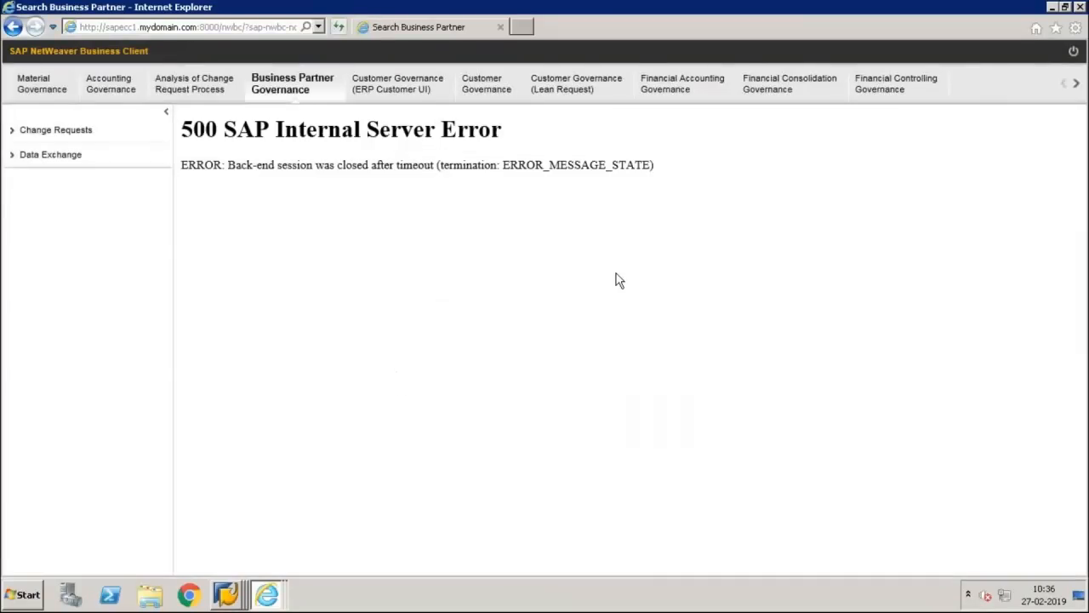
click(299, 98)
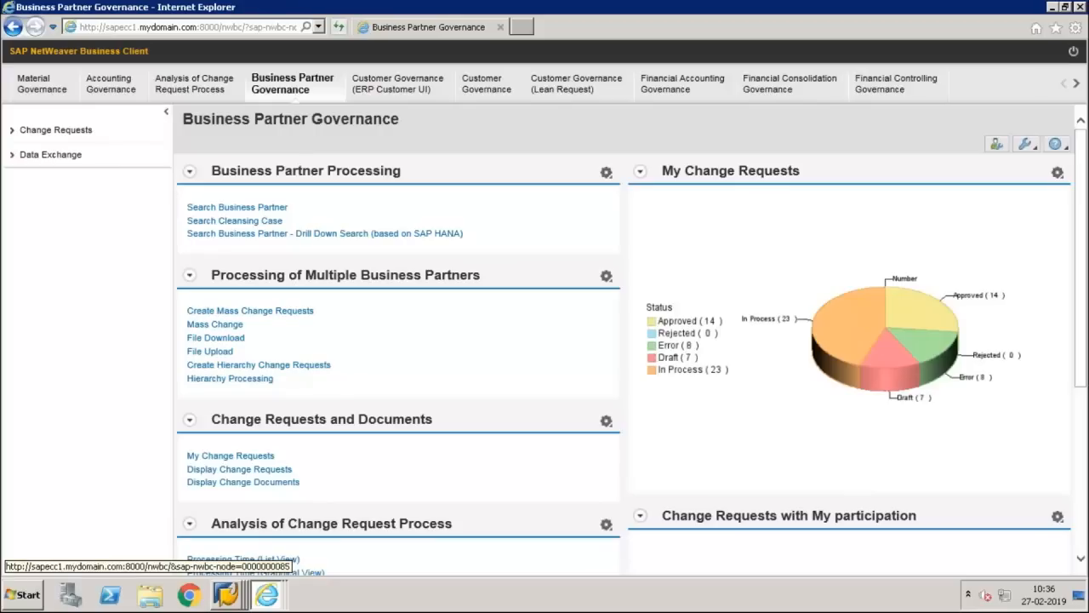
click(255, 207)
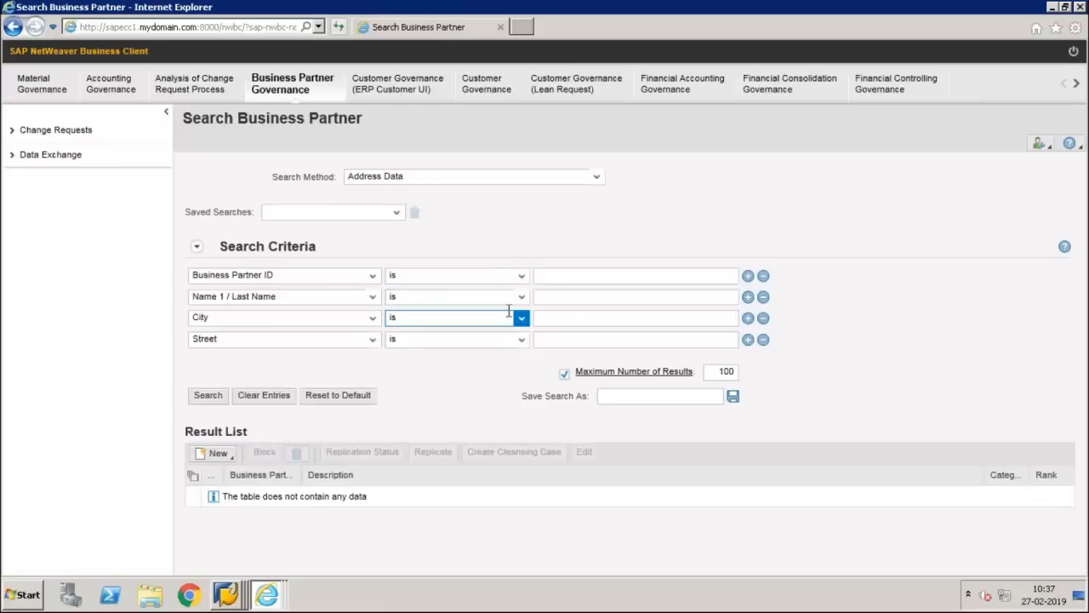
Open technical help for the Name 1 / Last Name search field and highlight the application name BS_OVP_BP.
click(575, 299)
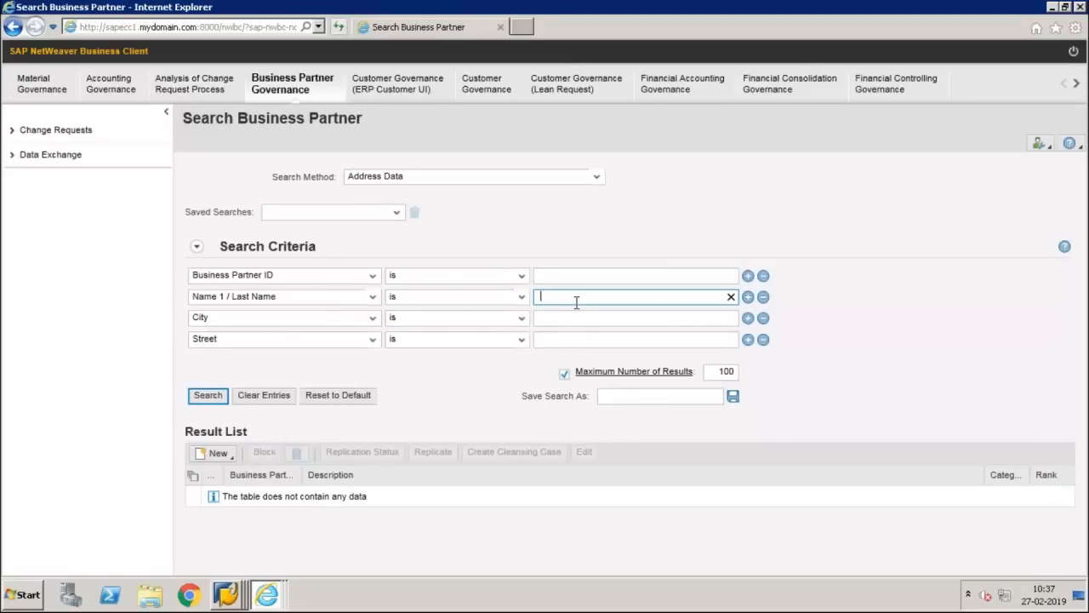
right_click(576, 302)
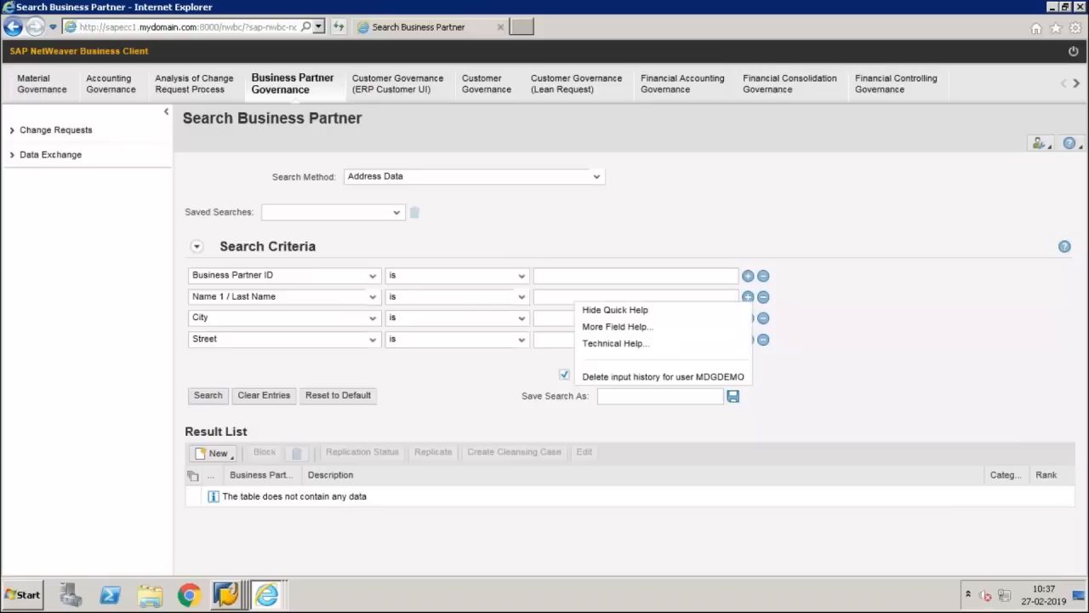
click(602, 344)
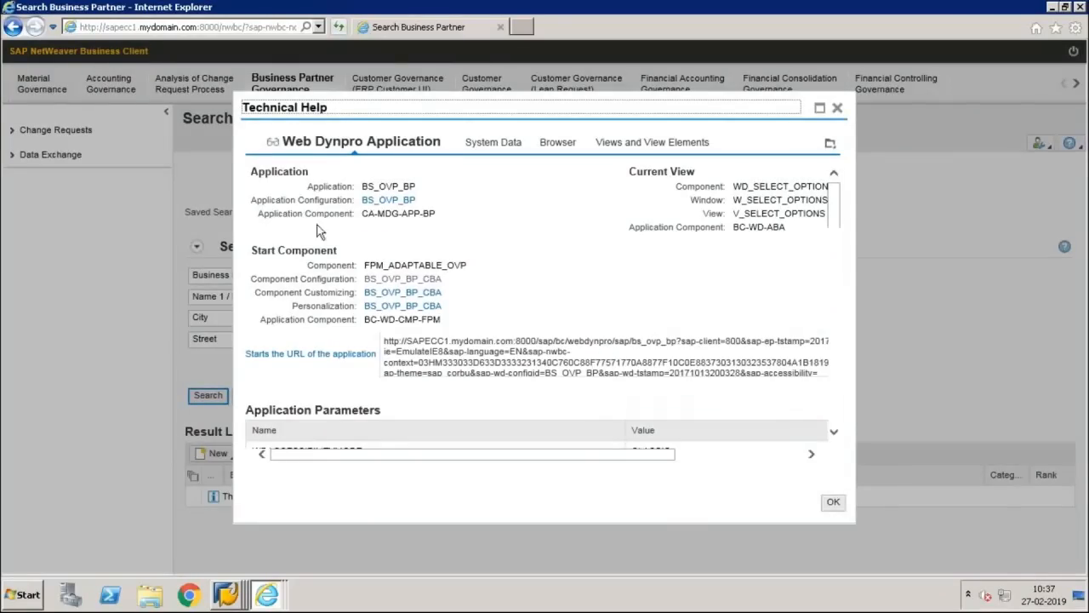
drag(416, 187, 365, 189)
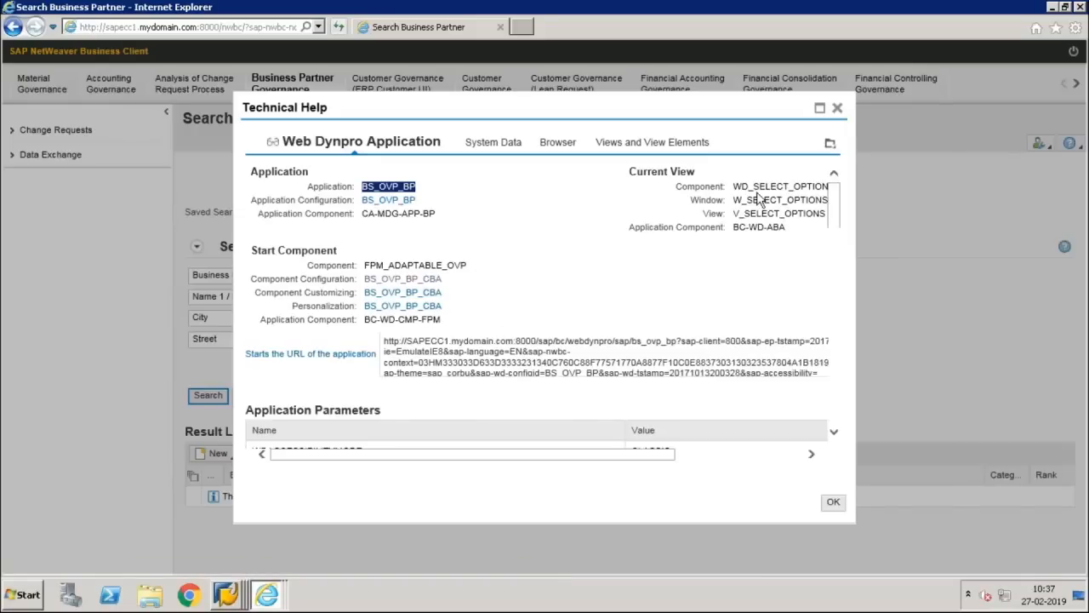
Leave the remote desktop session to view the FPM – Sample Structure slide, and return to the session.
mouse_move(610, 8)
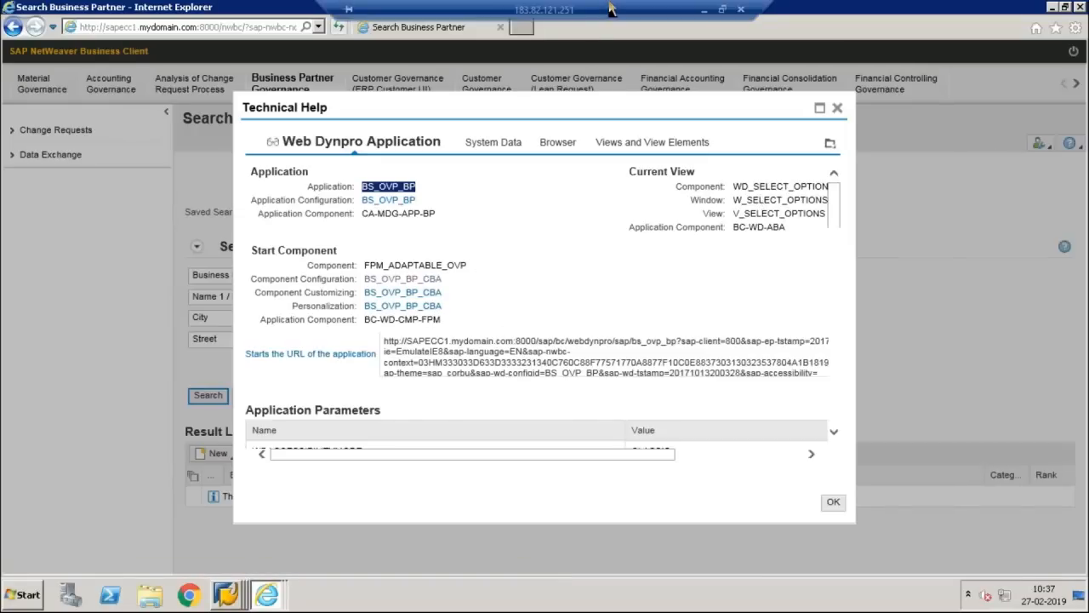
click(709, 10)
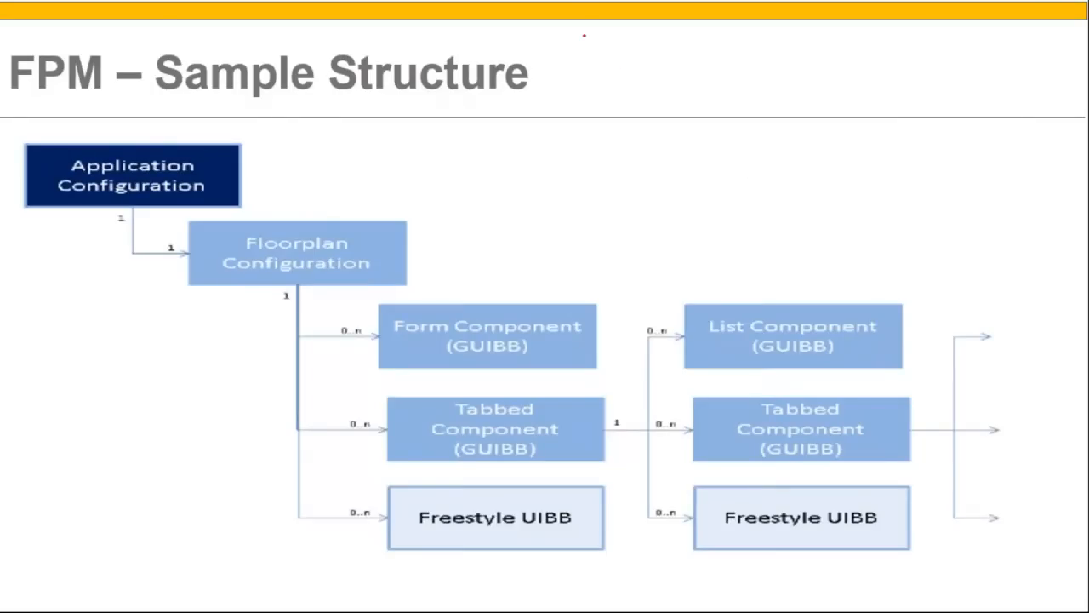
key(super)
key(super+d)
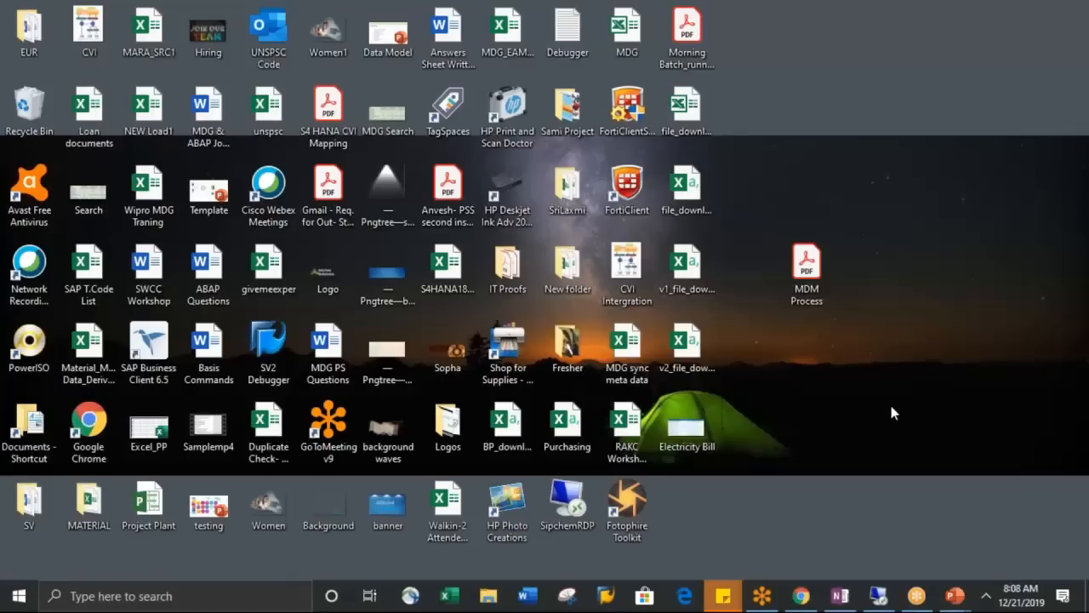
click(876, 596)
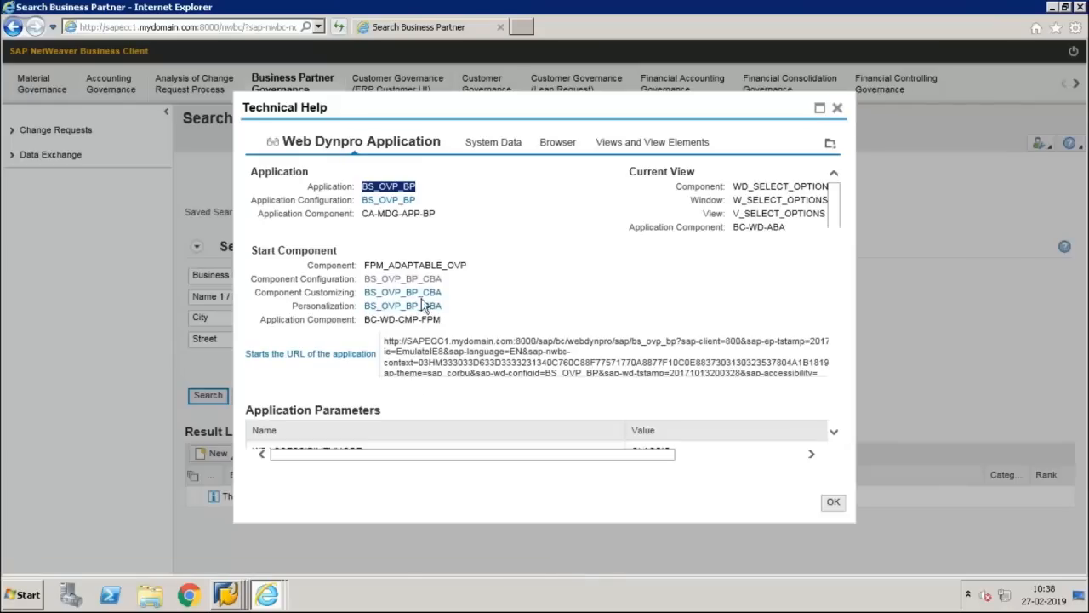
Close the technical help, start a new Organization with the Create Business Partner change request type, and maximise its window.
click(836, 108)
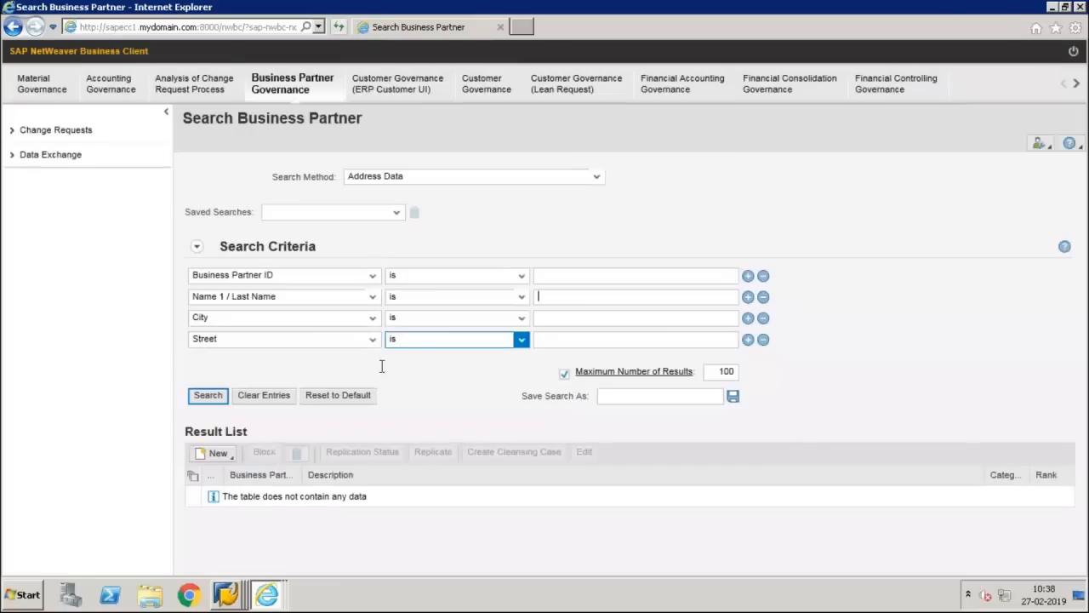
click(218, 453)
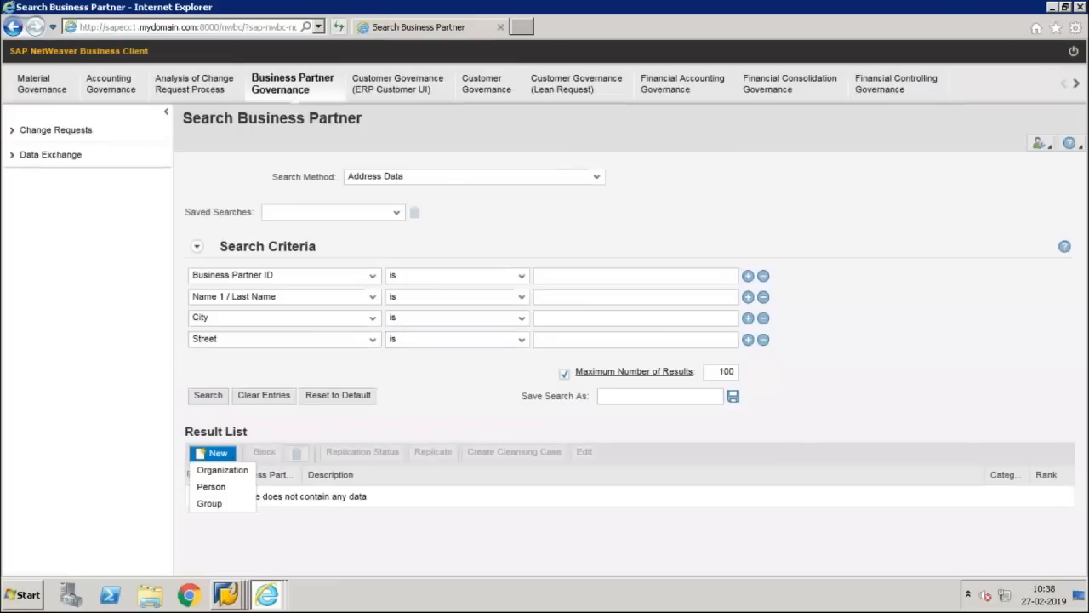
click(222, 469)
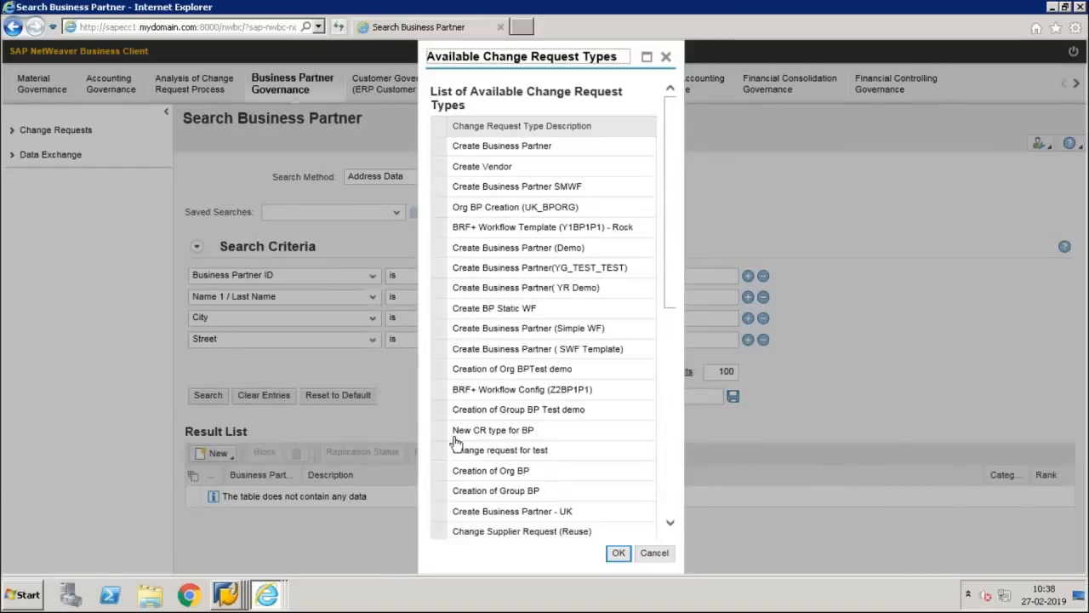
click(444, 145)
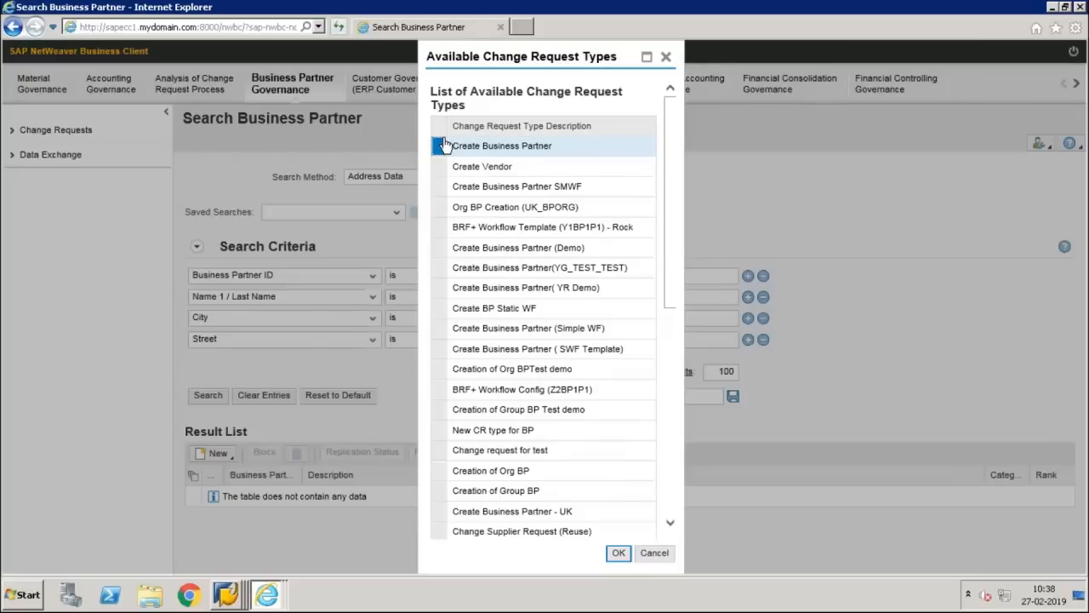
key(Return)
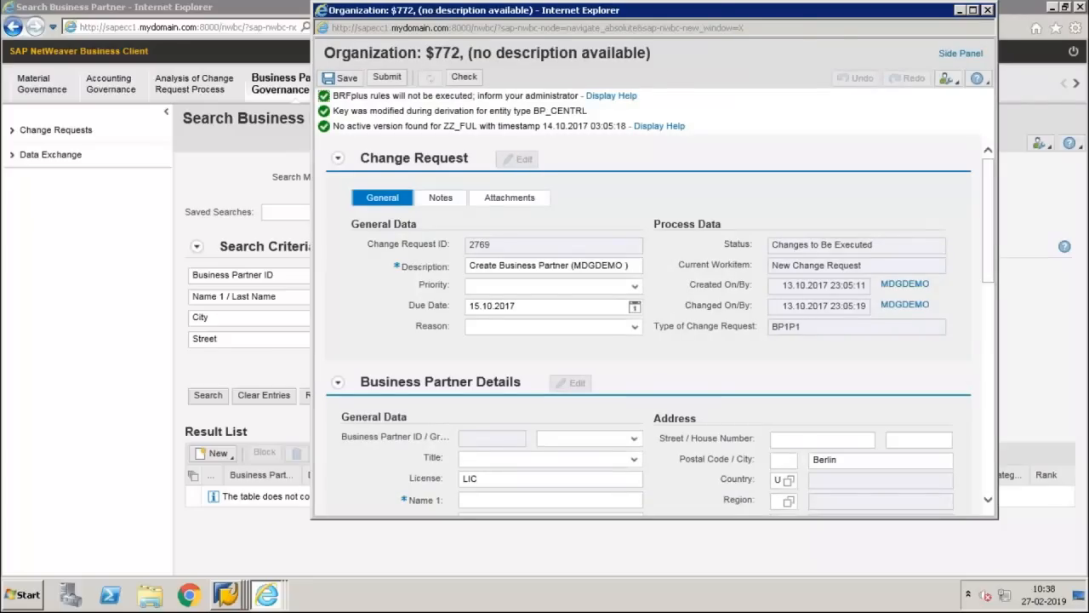
click(974, 11)
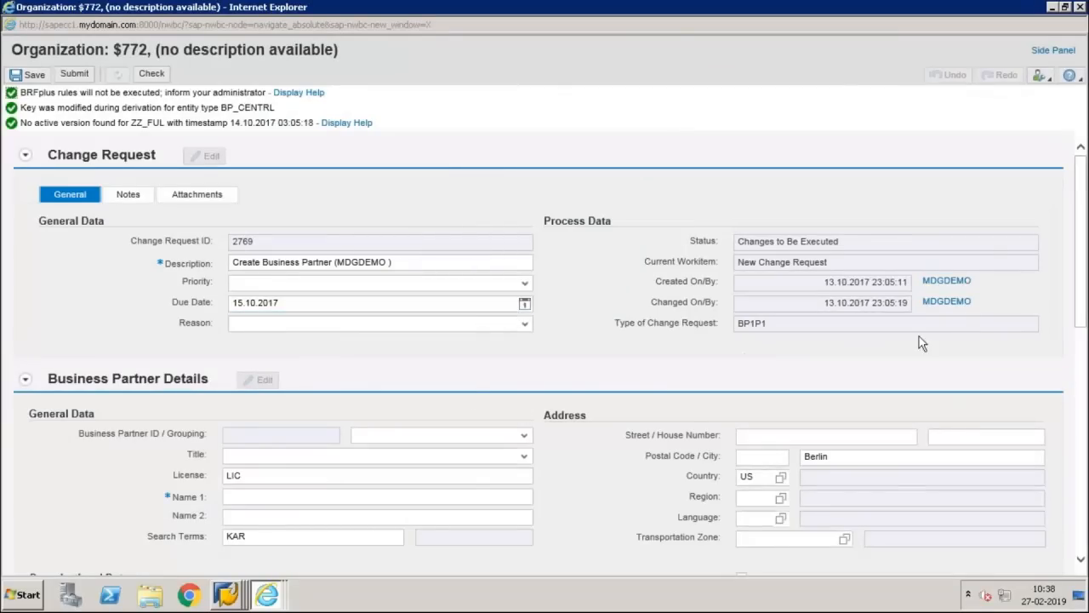
Open technical help on the Roles list and go into its component configuration BS_BP_ROLES in a maximised window.
drag(1083, 217, 1075, 448)
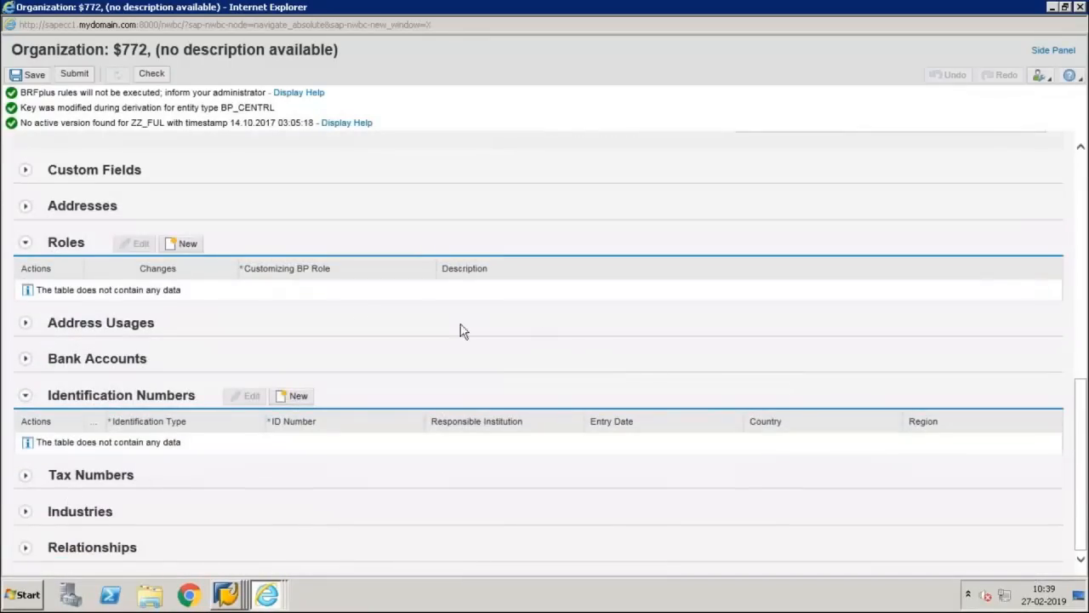
click(179, 246)
right_click(195, 271)
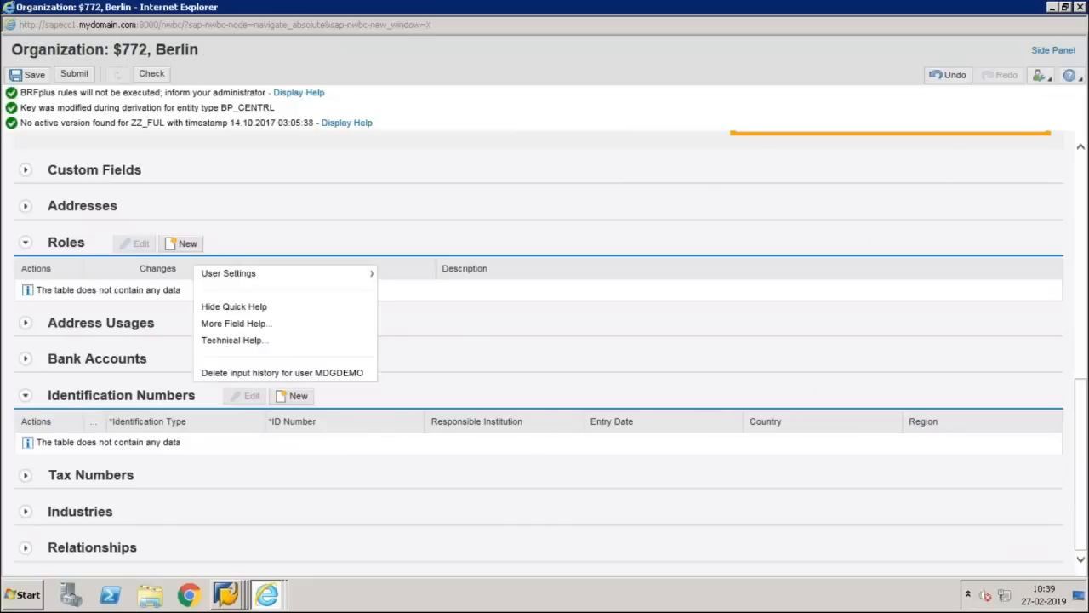
click(236, 340)
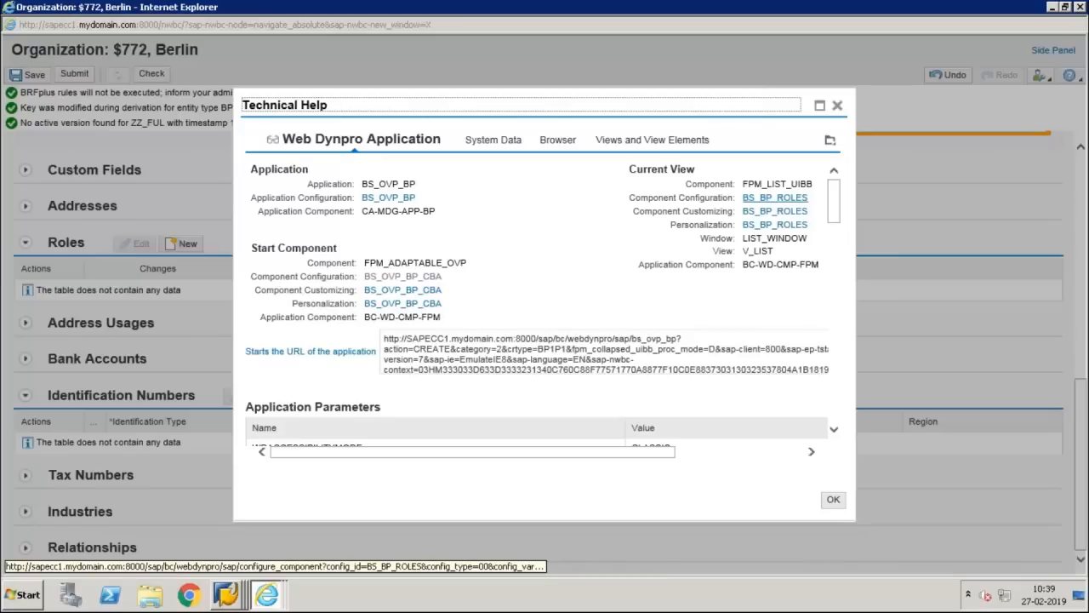
click(774, 198)
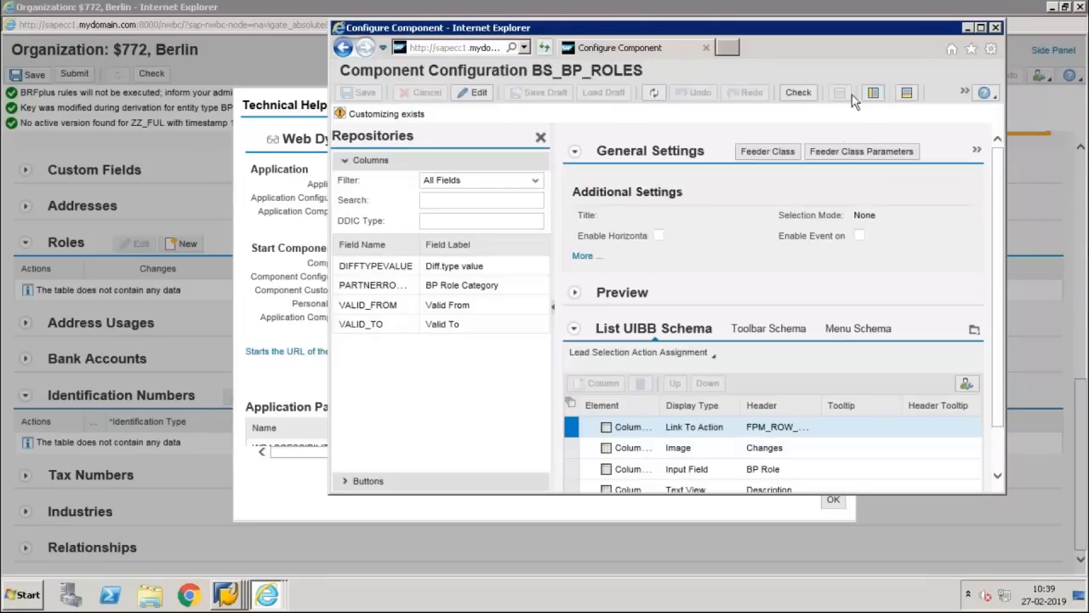
click(979, 28)
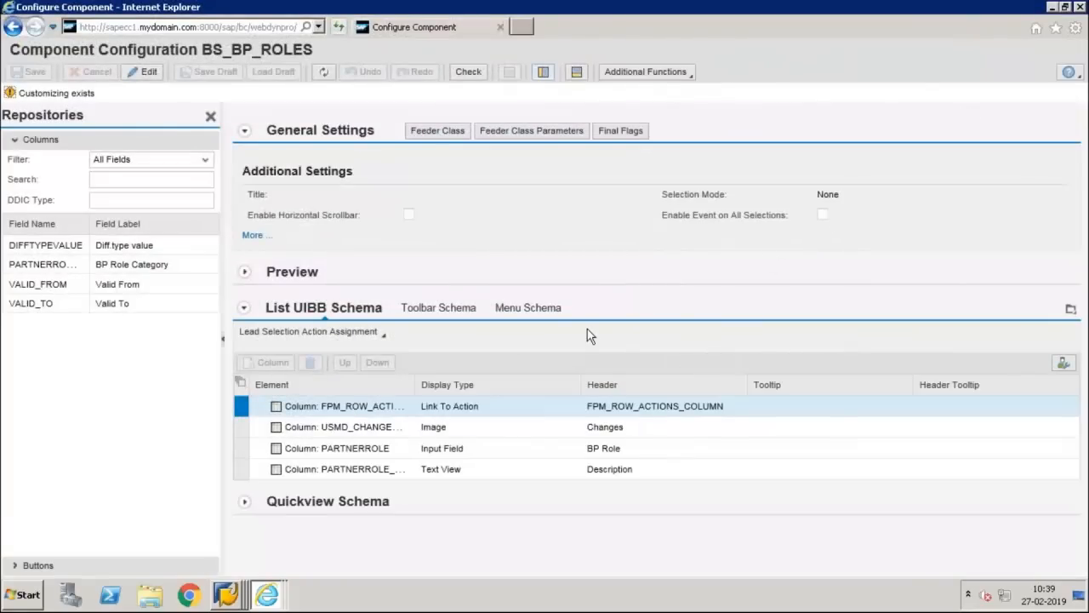
Open the feeder class details of BS_BP_ROLES and copy the class name CL_BS_BP_GUIBB_ROLES.
click(453, 132)
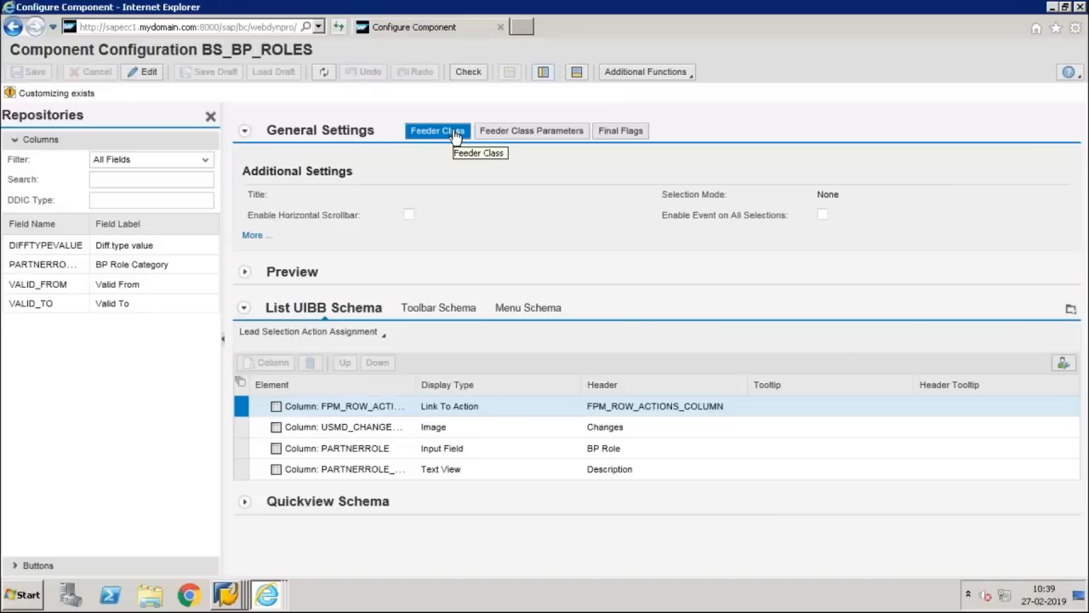
click(456, 136)
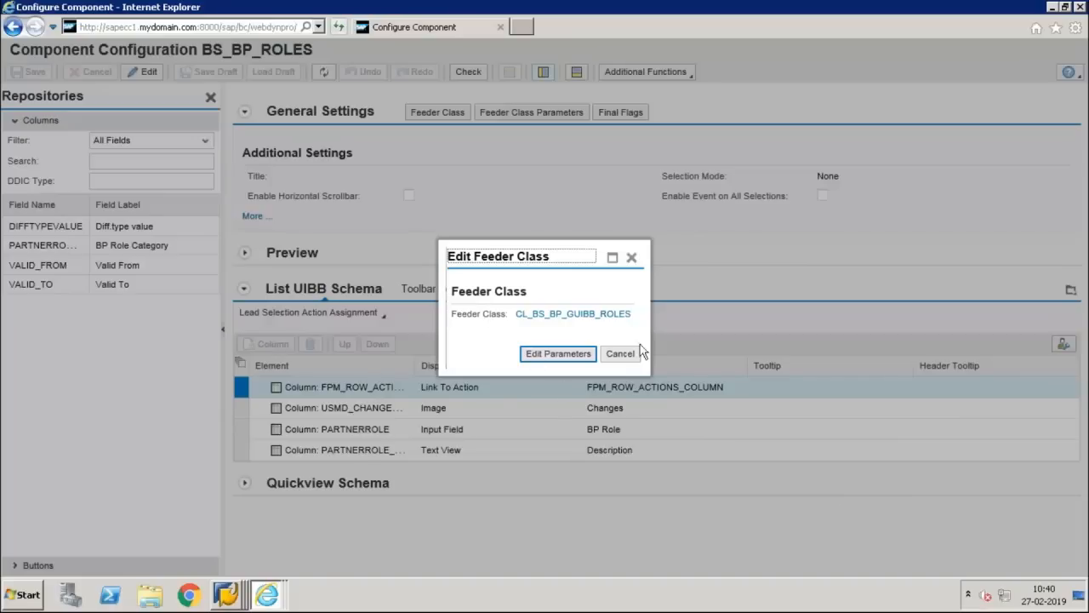
drag(634, 313, 515, 314)
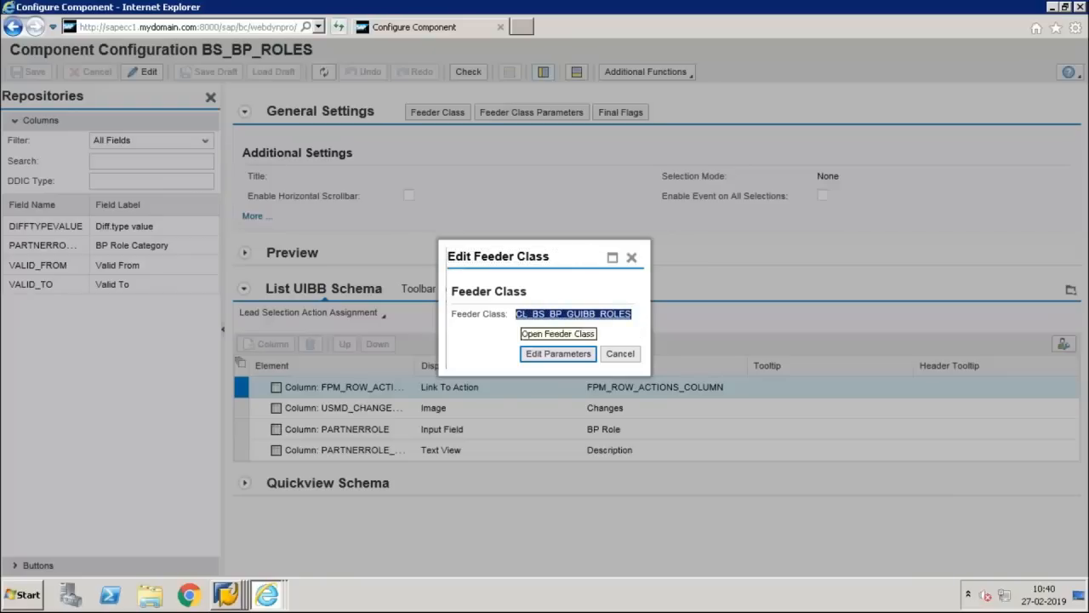
Switch to SAP Easy Access, display class CL_BS_BP_GUIBB_ROLES in transaction SE24 and select its IF_FPM_GUIBB_LIST~GET_DATA method.
key(alt+Tab)
key(alt+Tab)
key(alt+Tab)
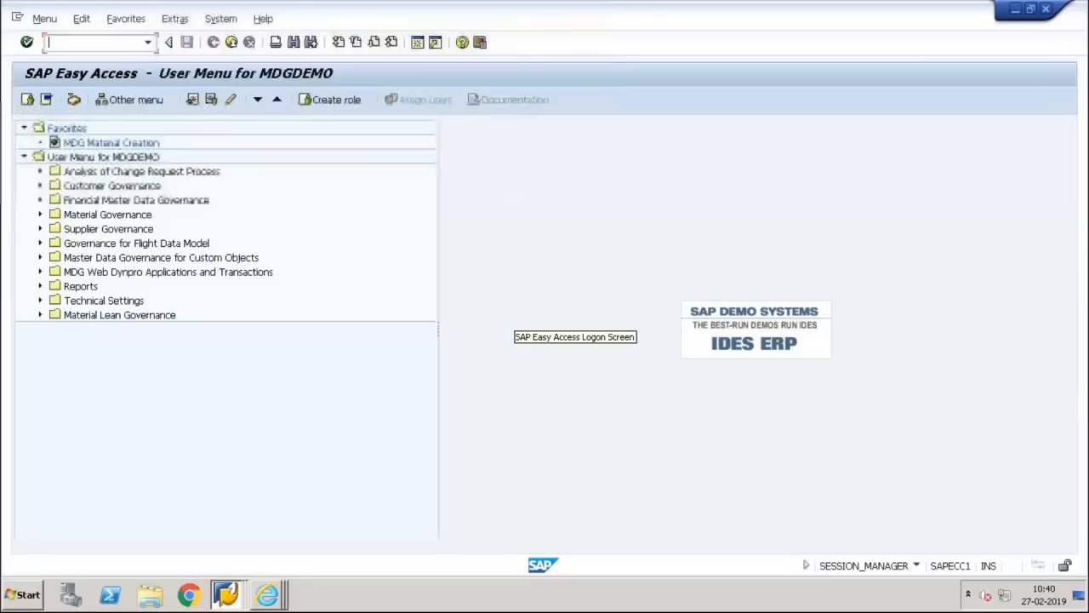
text(SE24)
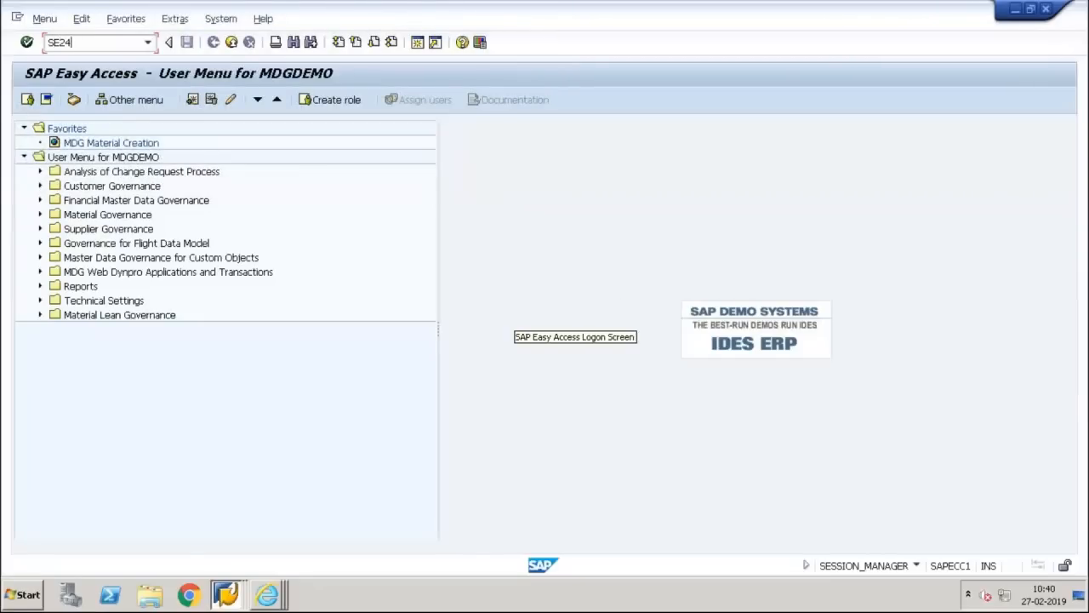
key(Return)
click(102, 201)
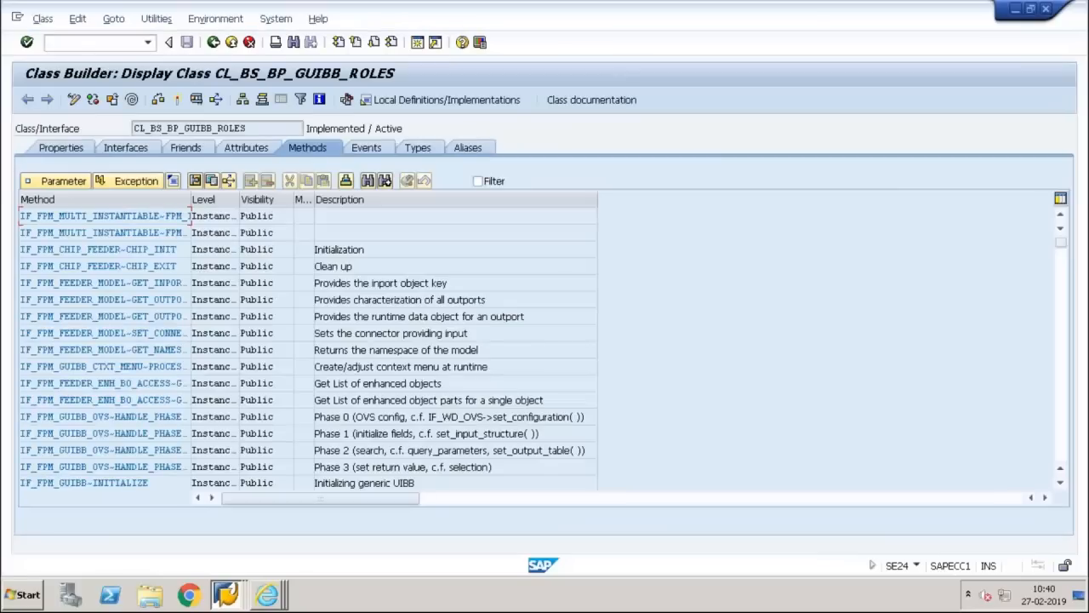
click(143, 433)
scroll(143, 433, down, 5)
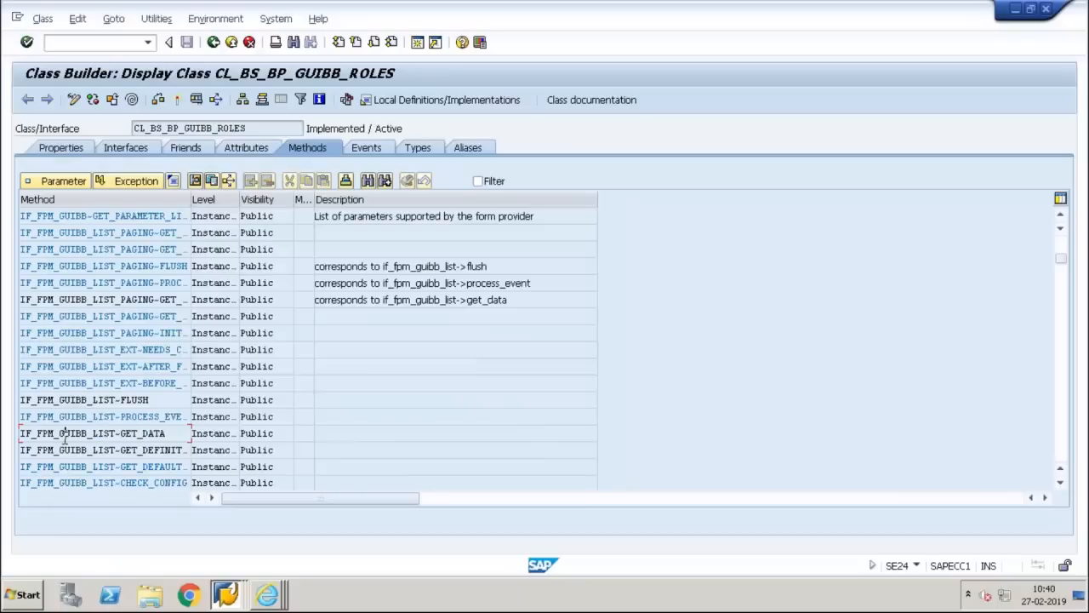
Inspect the default-configuration and GET_DEFINITION methods of IF_FPM_GUIBB_LIST in the class's method list.
drag(117, 464, 177, 460)
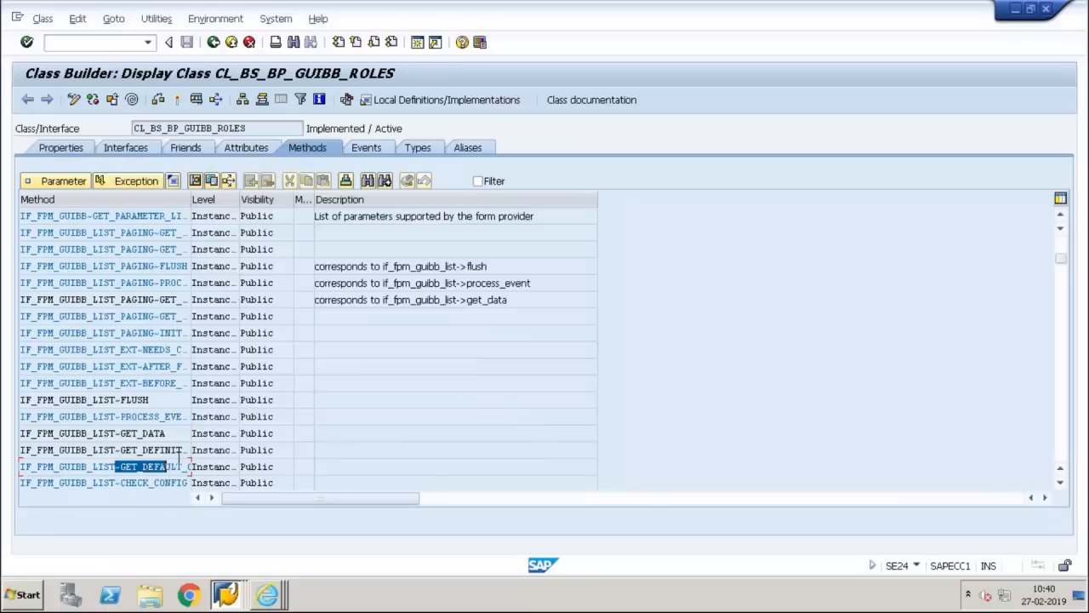
click(178, 462)
drag(113, 451, 219, 447)
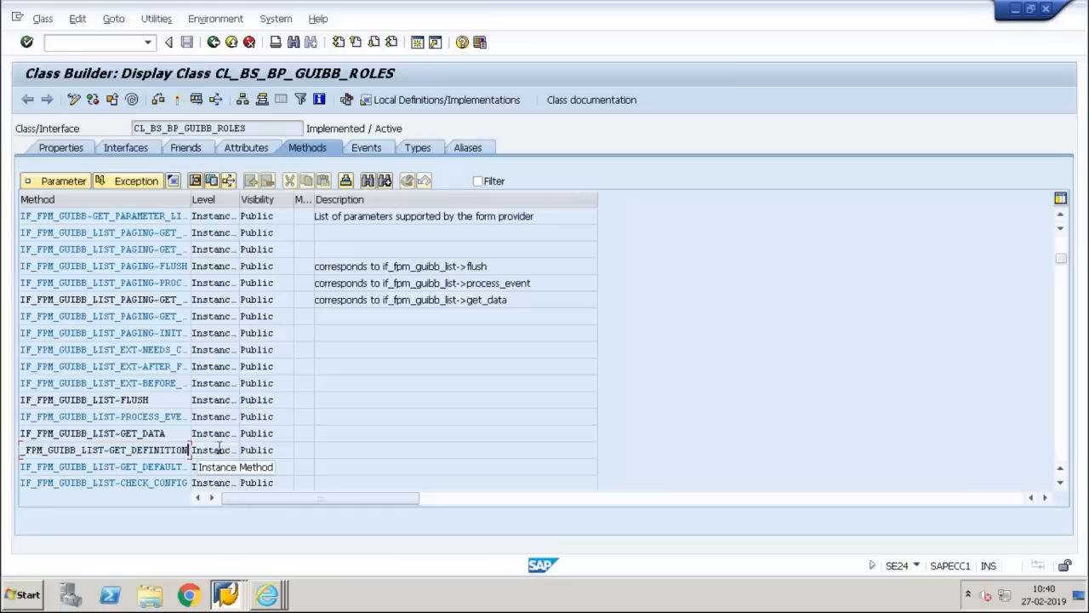
Return to the browser and close the BS_BP_ROLES configuration with its feeder class details, as well as the Organization's technical help.
key(alt+Tab)
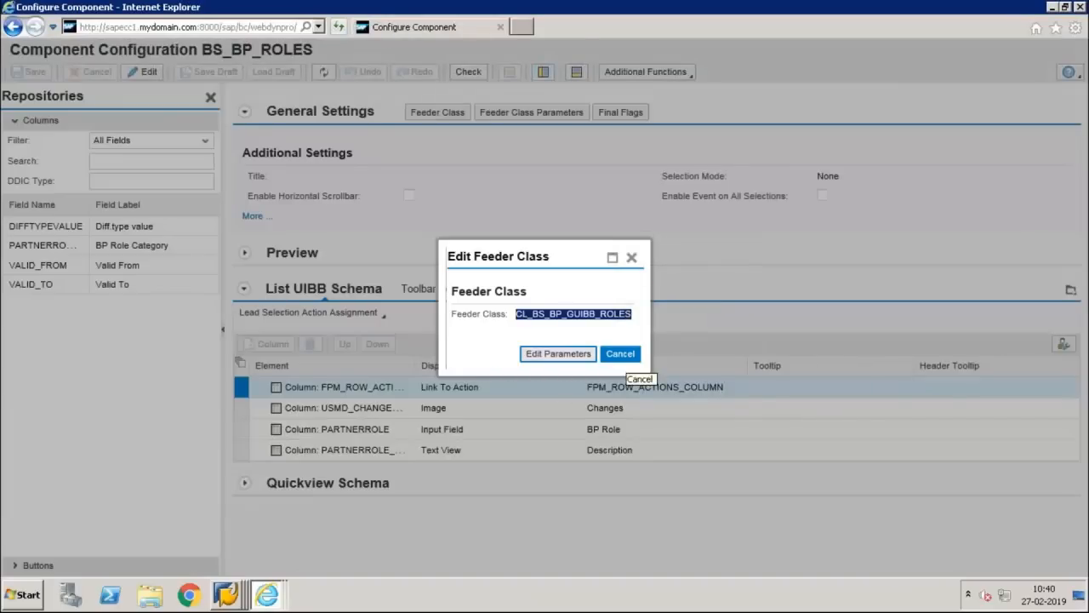
click(617, 354)
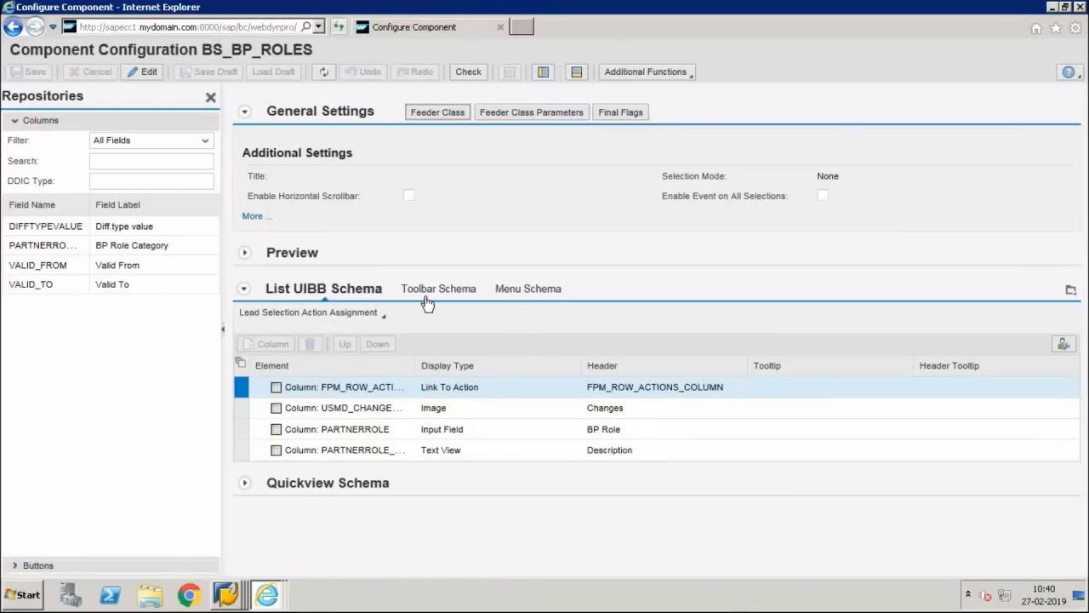
click(1079, 8)
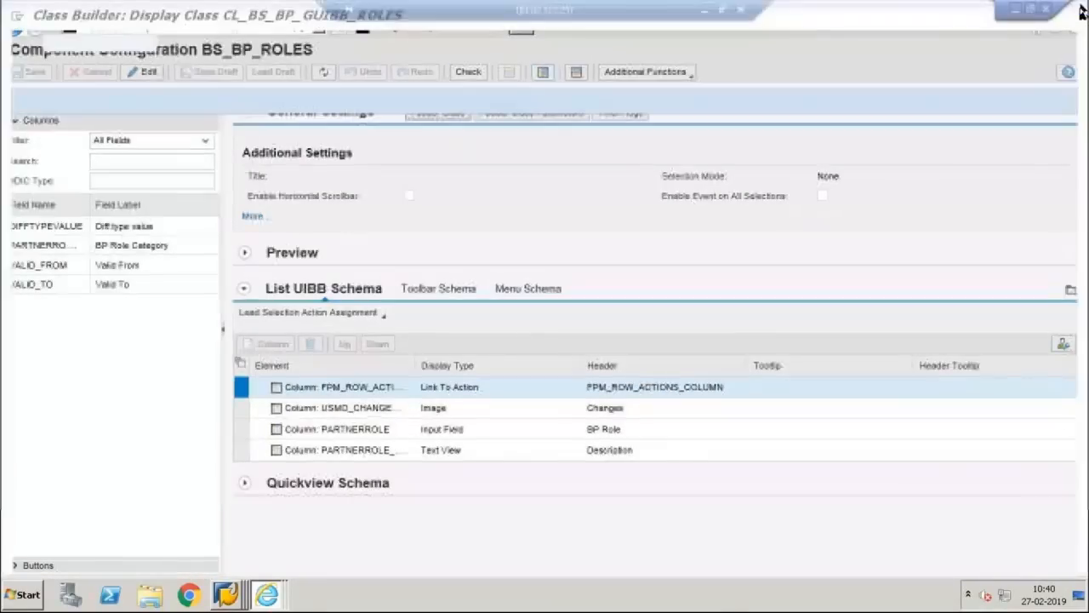
key(alt+Tab)
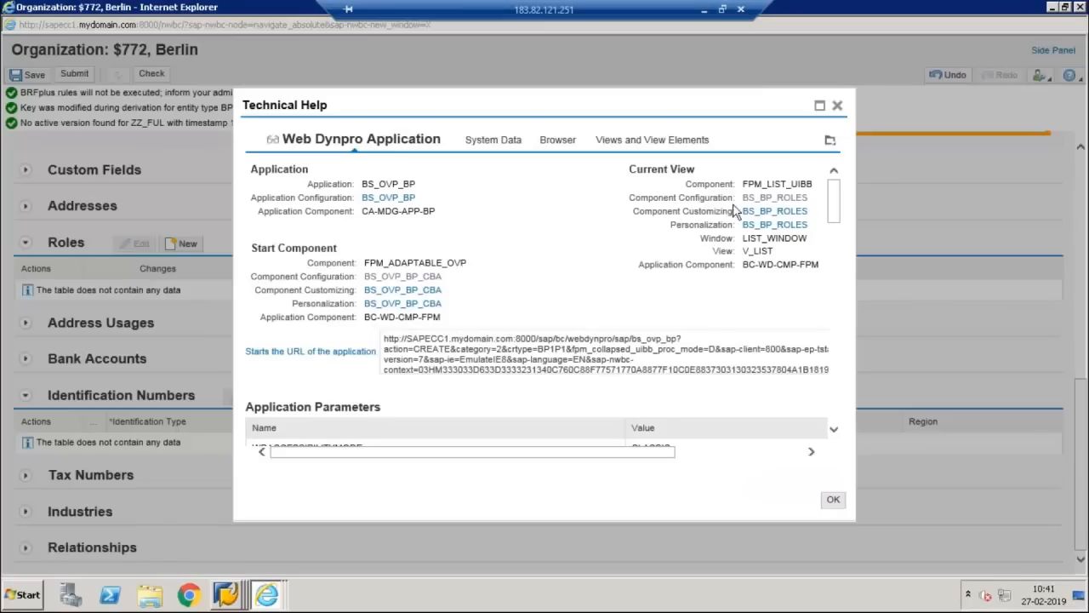
click(837, 105)
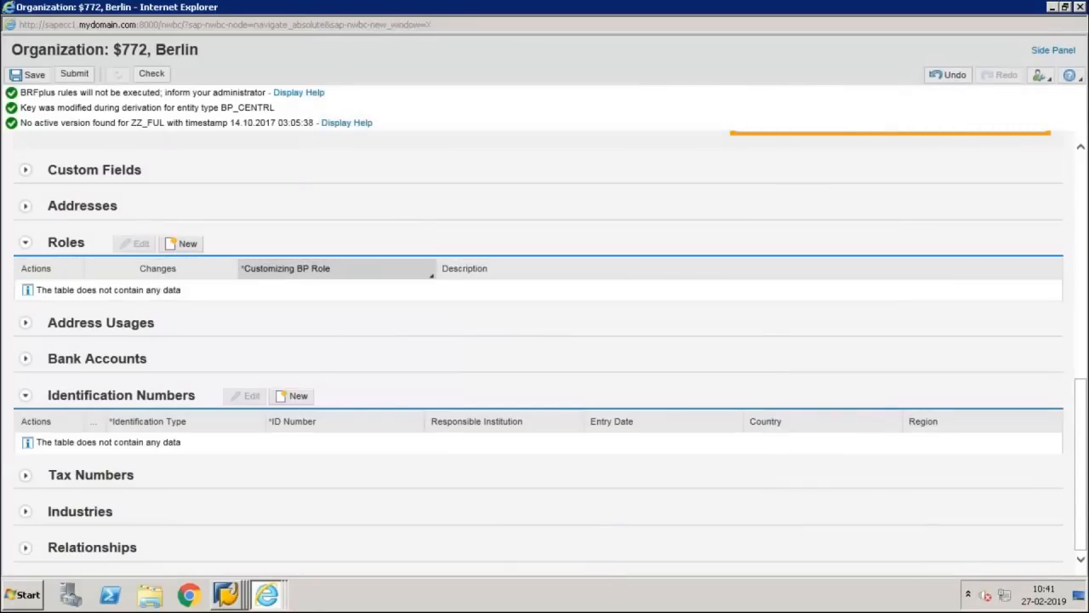
From technical help on the Customizing BP Role column, open component configuration BS_BP_ROLES and show its feeder class in a maximised window.
right_click(321, 277)
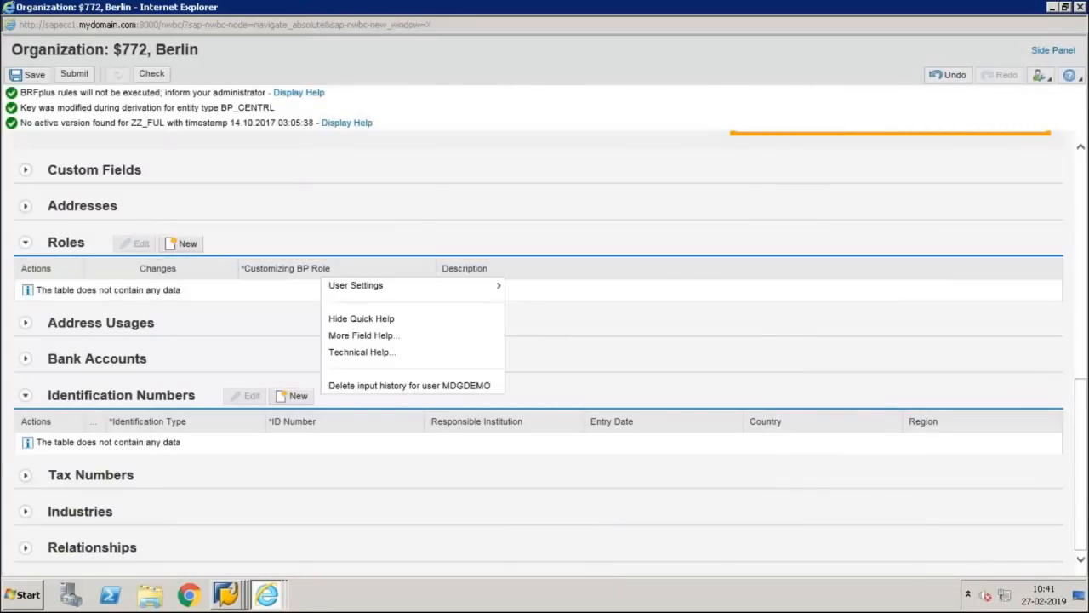
click(353, 352)
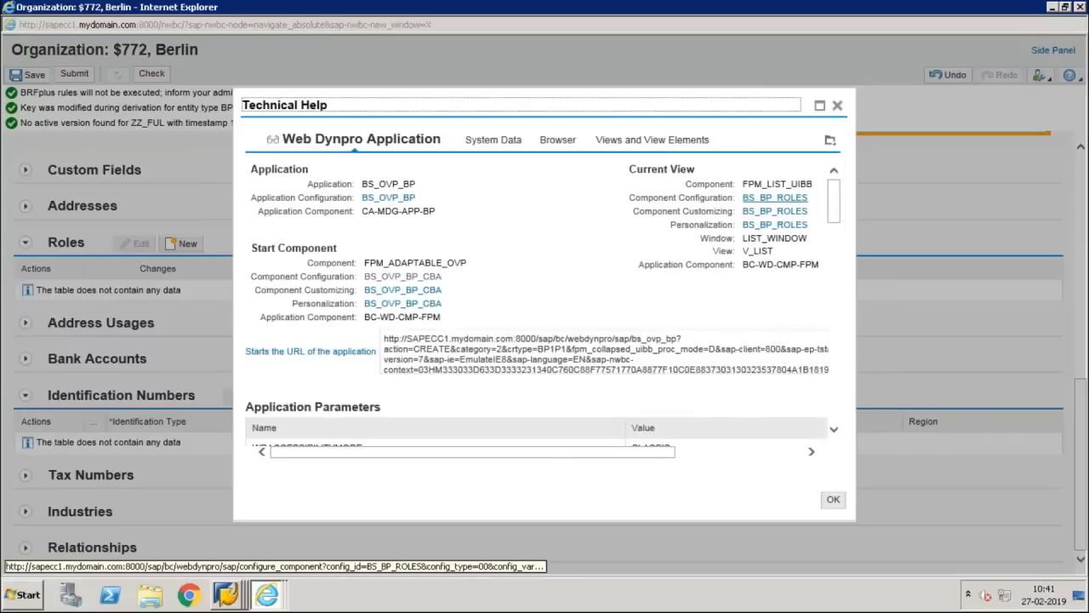
click(774, 197)
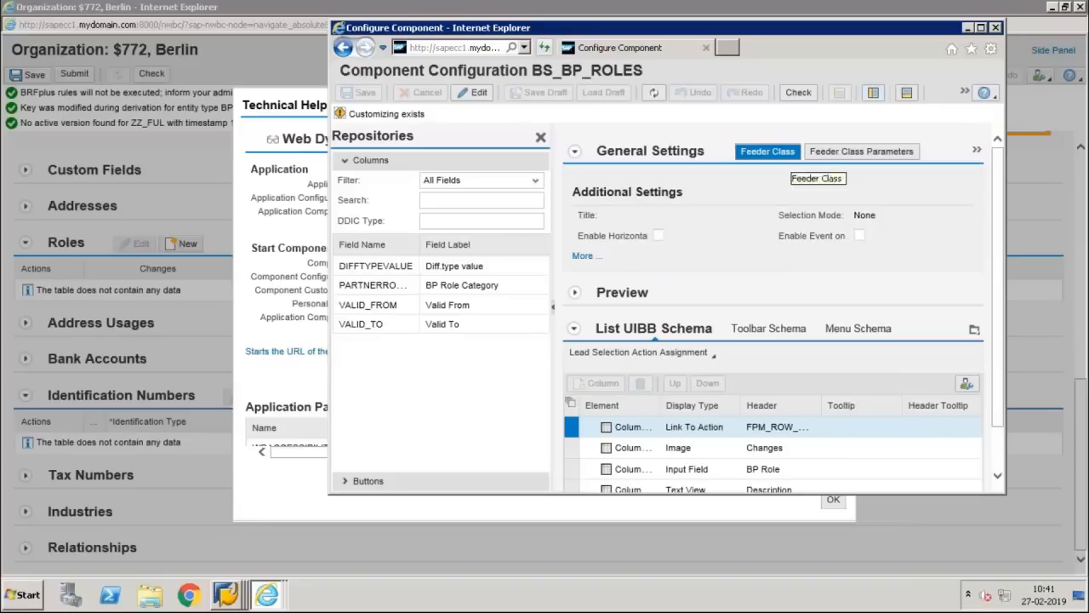
click(767, 151)
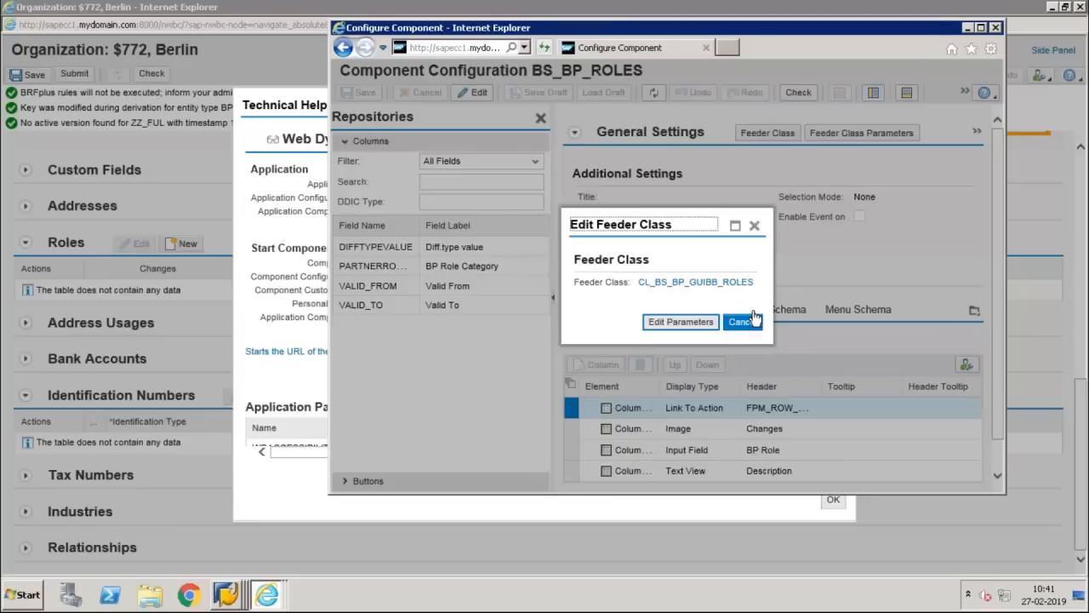
click(981, 28)
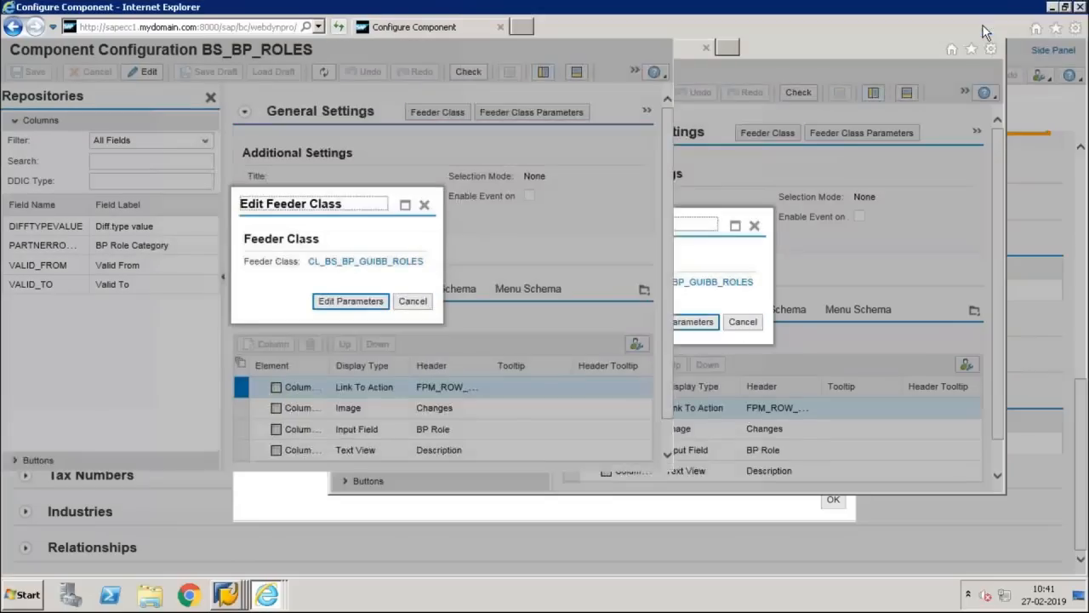
Dismiss the feeder class details, open the Create Enhancement dialog for BS_BP_ROLES and cancel it.
click(412, 302)
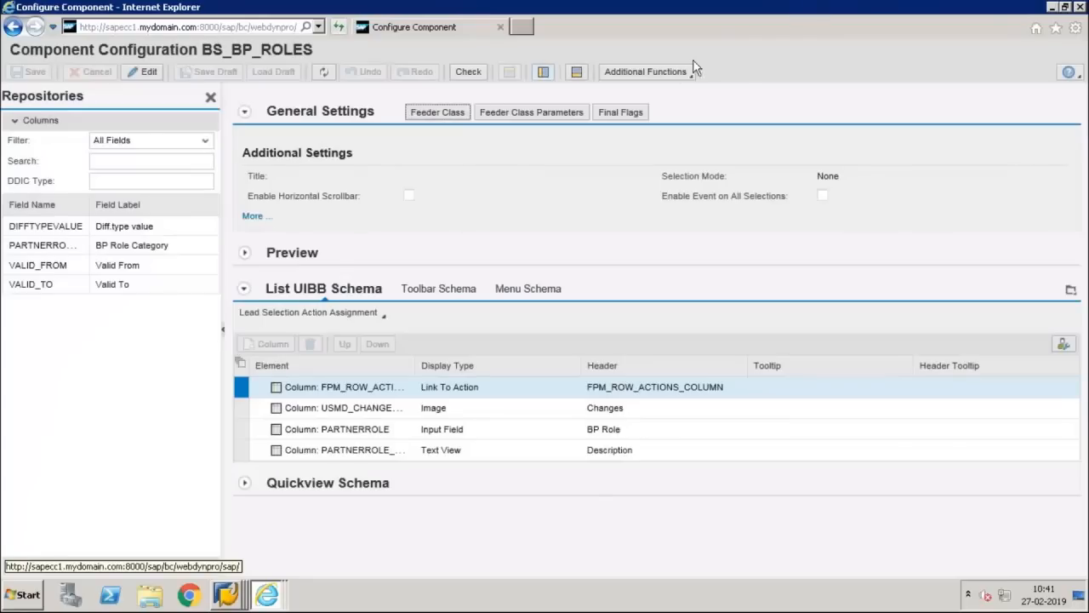
click(669, 73)
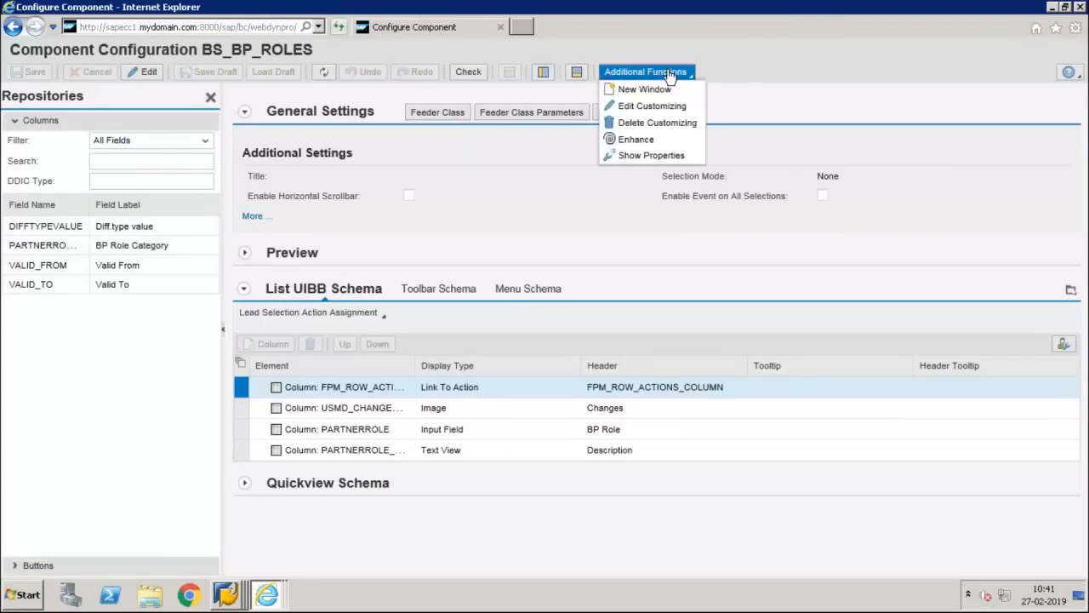
click(658, 143)
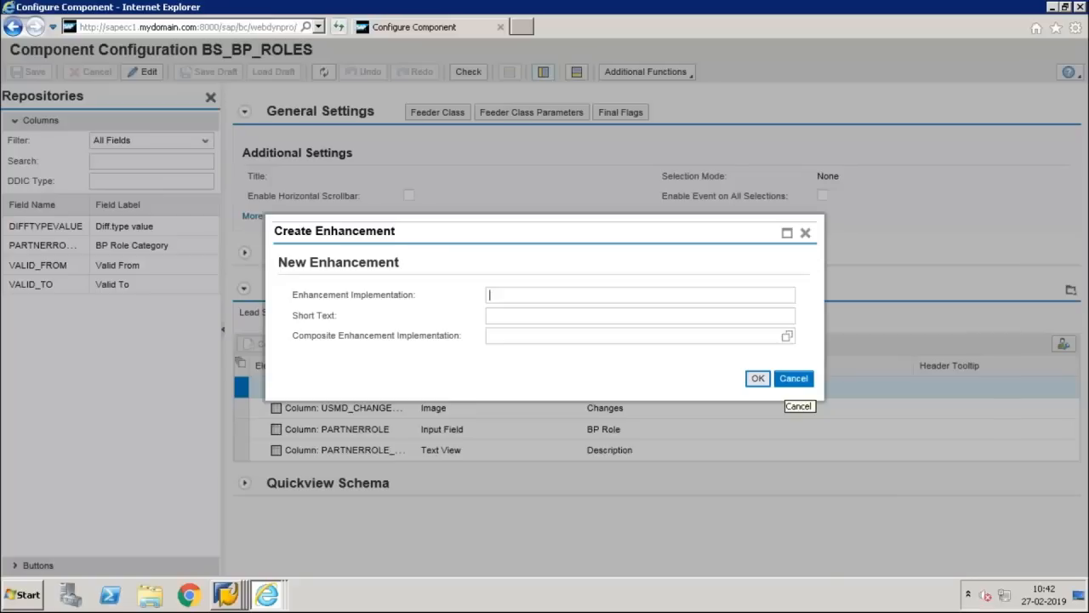
click(777, 380)
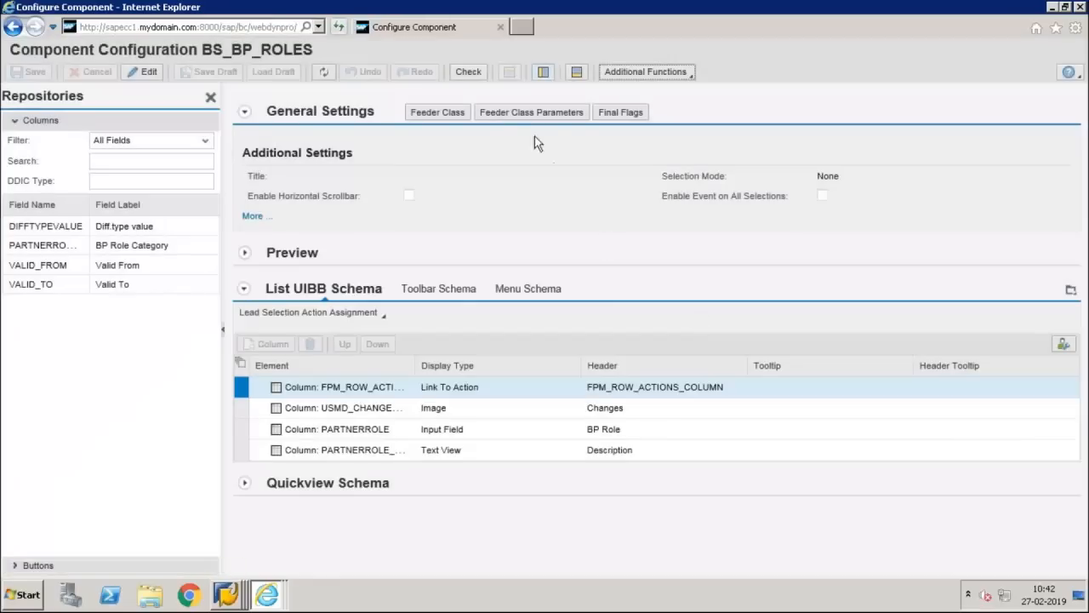
Select the feeder class name of BS_BP_ROLES, switch to Class Builder and view that class's Create Enhancement Implementation dialog, cancelling it.
click(458, 122)
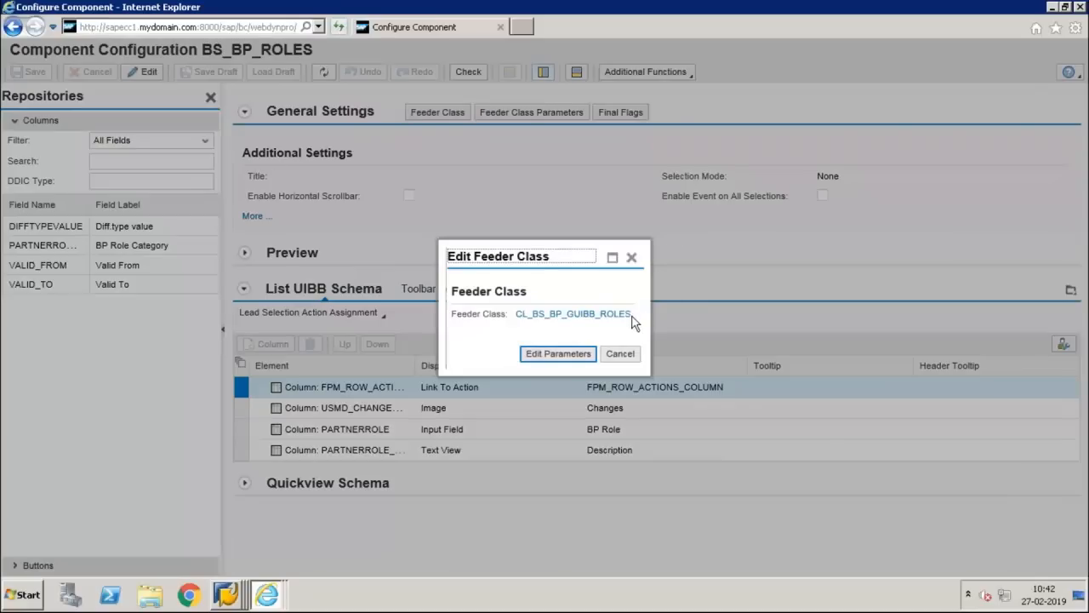
drag(632, 315, 520, 316)
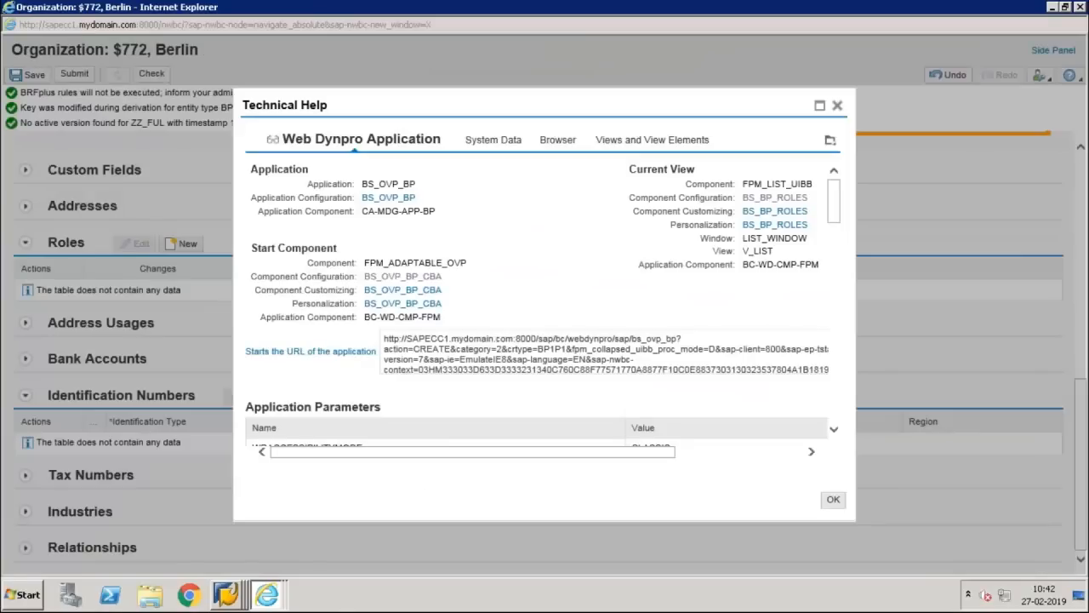
key(alt+Tab)
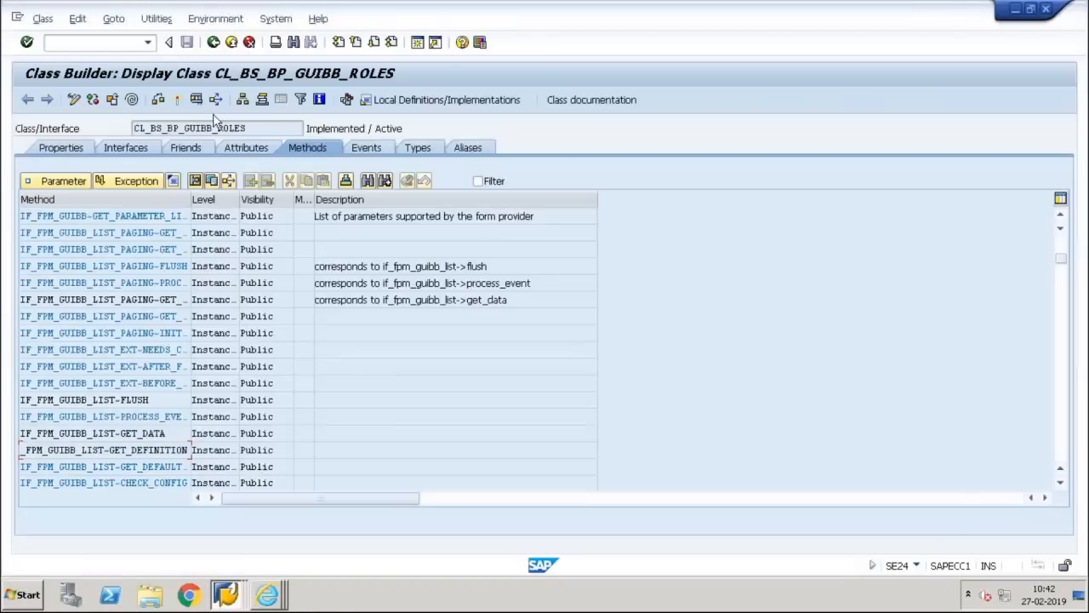
click(132, 101)
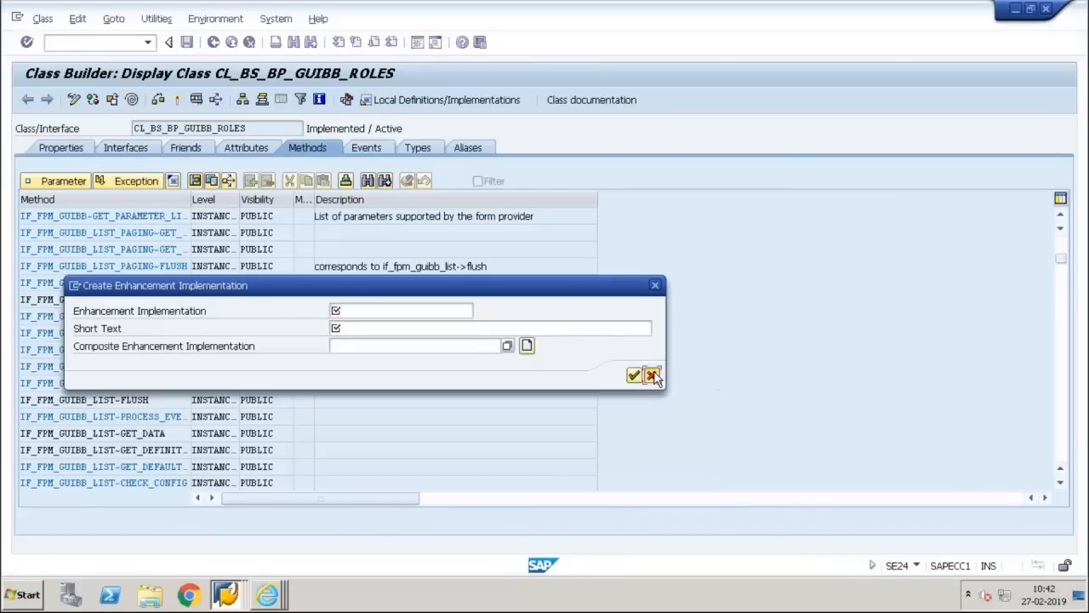
click(653, 376)
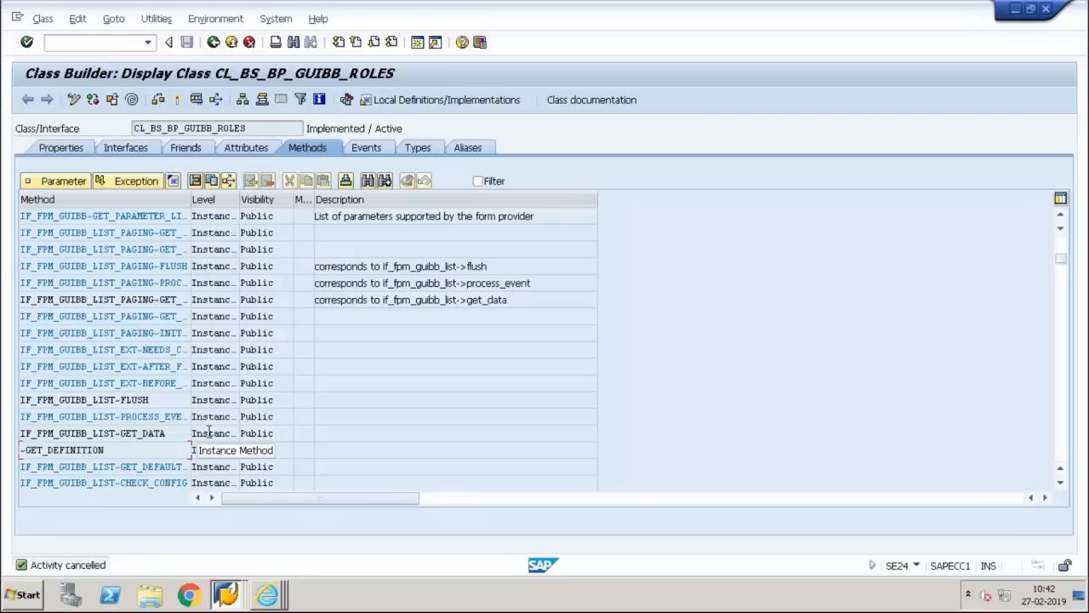
Display the source code of method IF_FPM_GUIBB_LIST~GET_DATA and go back to the Class Builder initial screen.
double_click(181, 433)
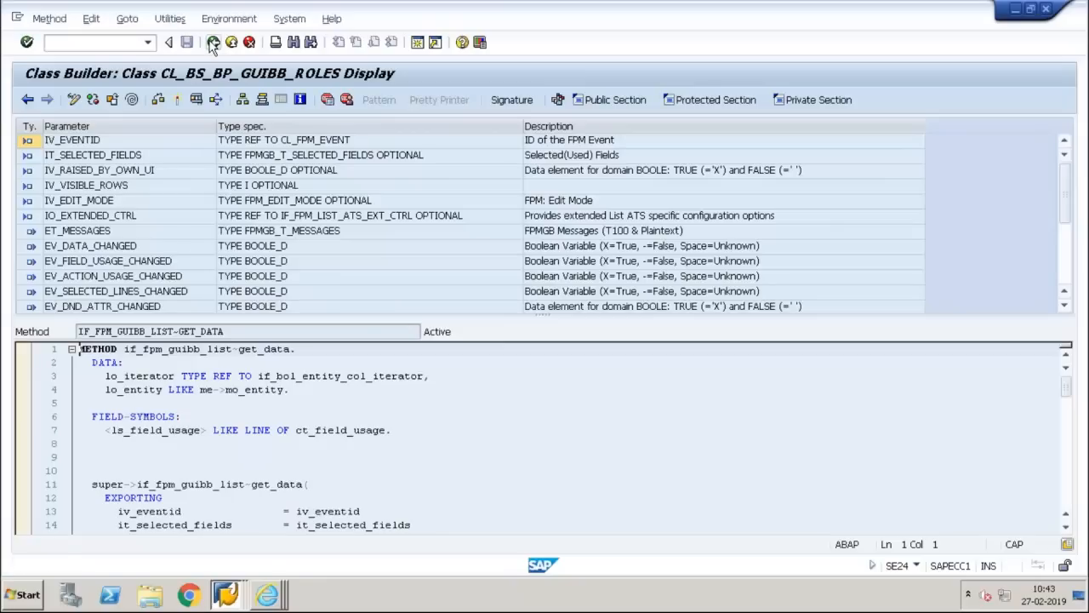
click(212, 42)
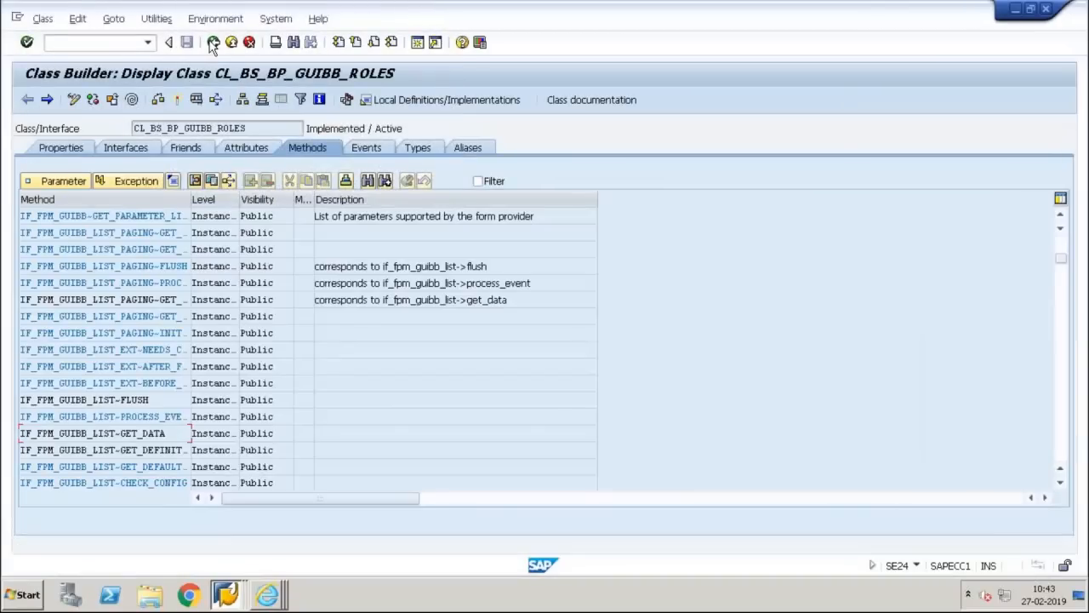
click(212, 43)
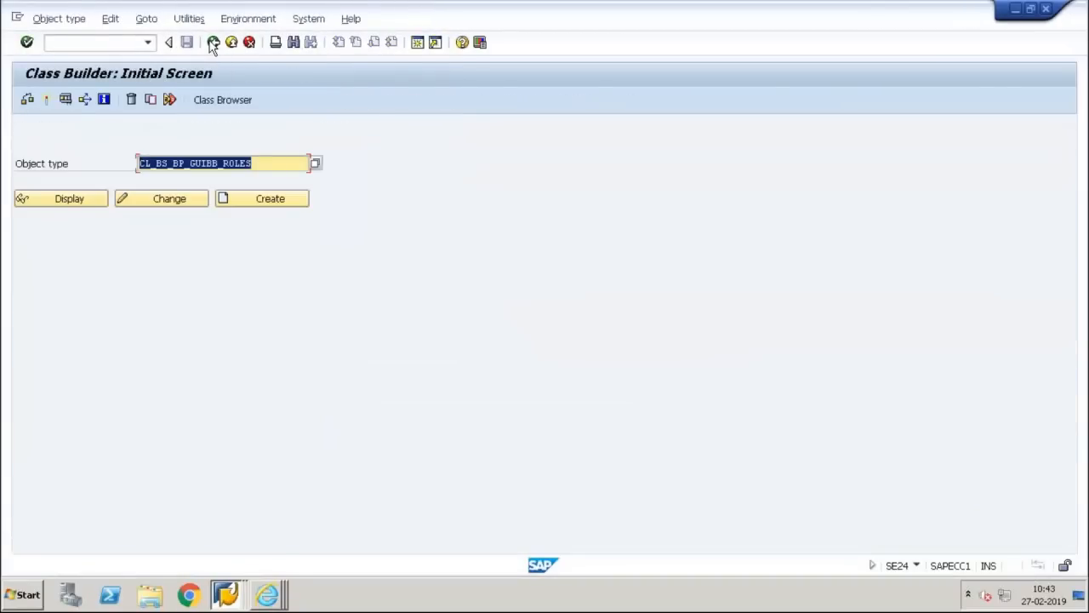
Switch back to the Organization window in the browser and close its technical help.
key(alt+Tab)
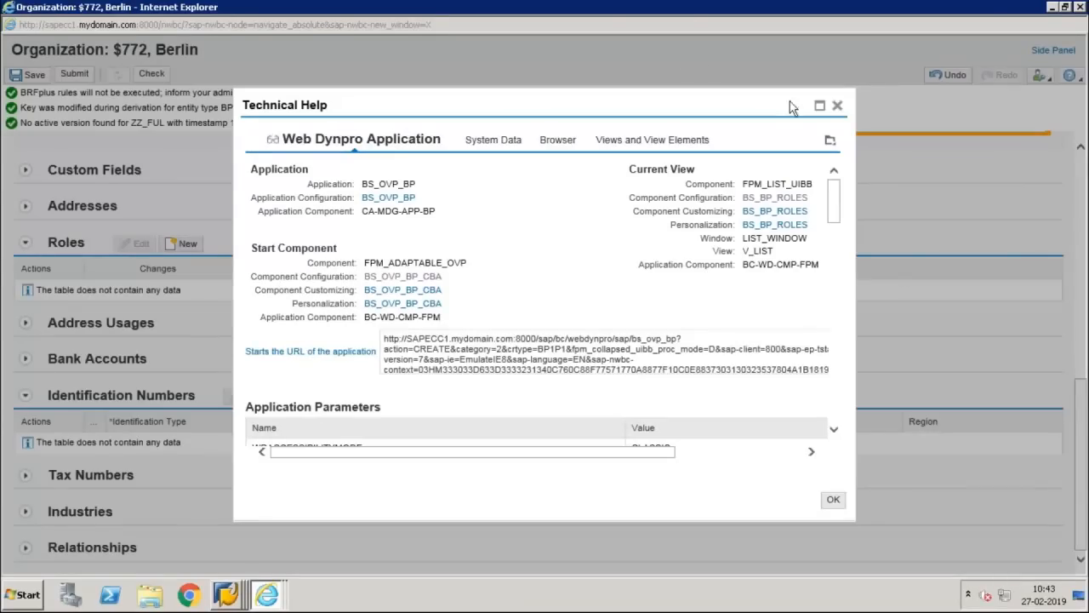
click(837, 106)
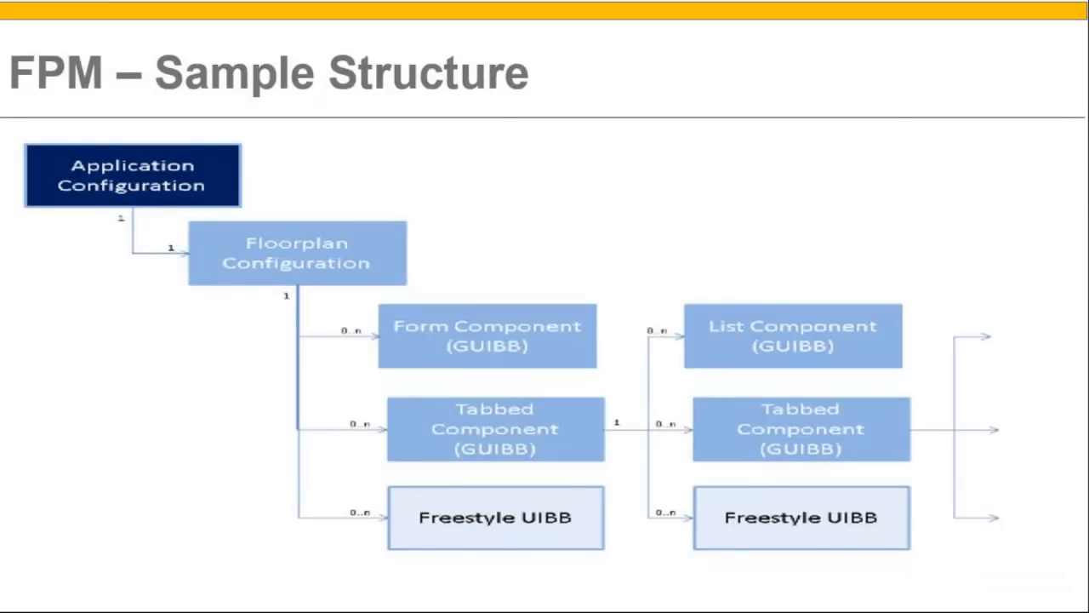
key(Right)
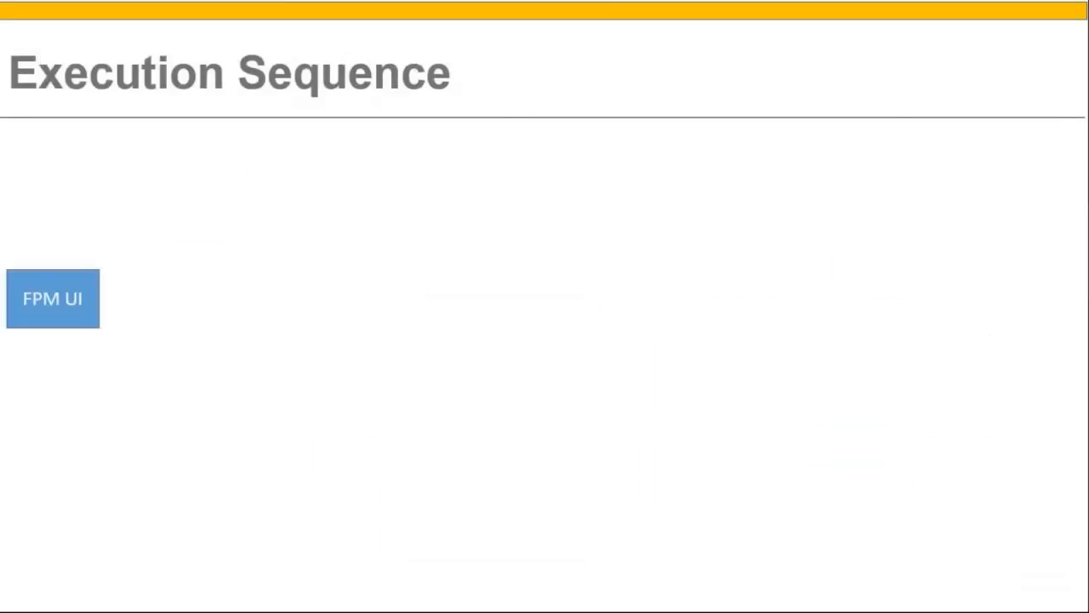
key(Left)
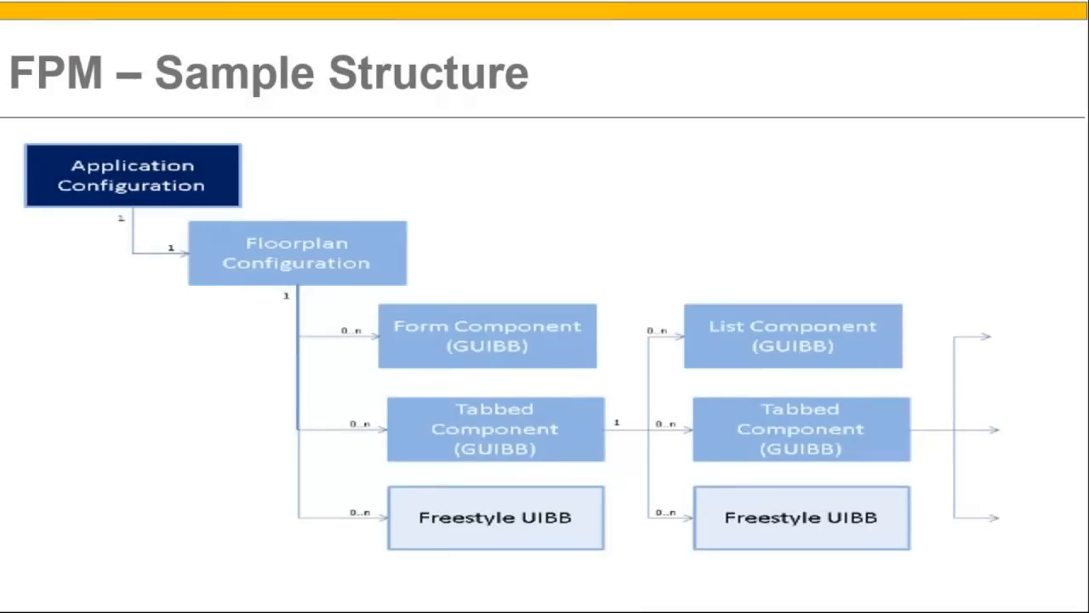
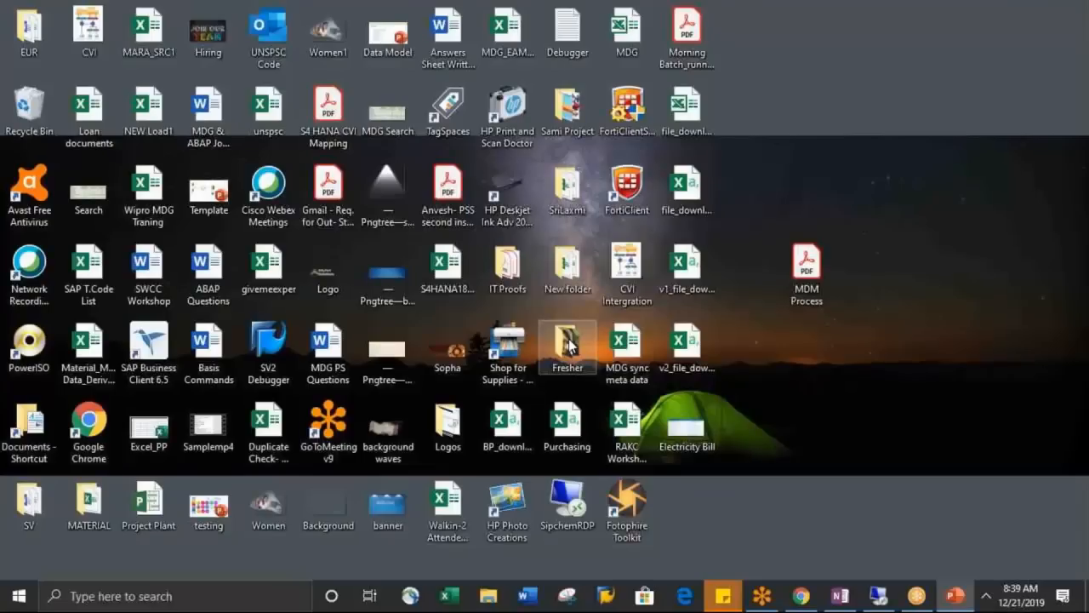
Switch to the remote desktop session and bring up the Search Business Partner browser window.
click(879, 599)
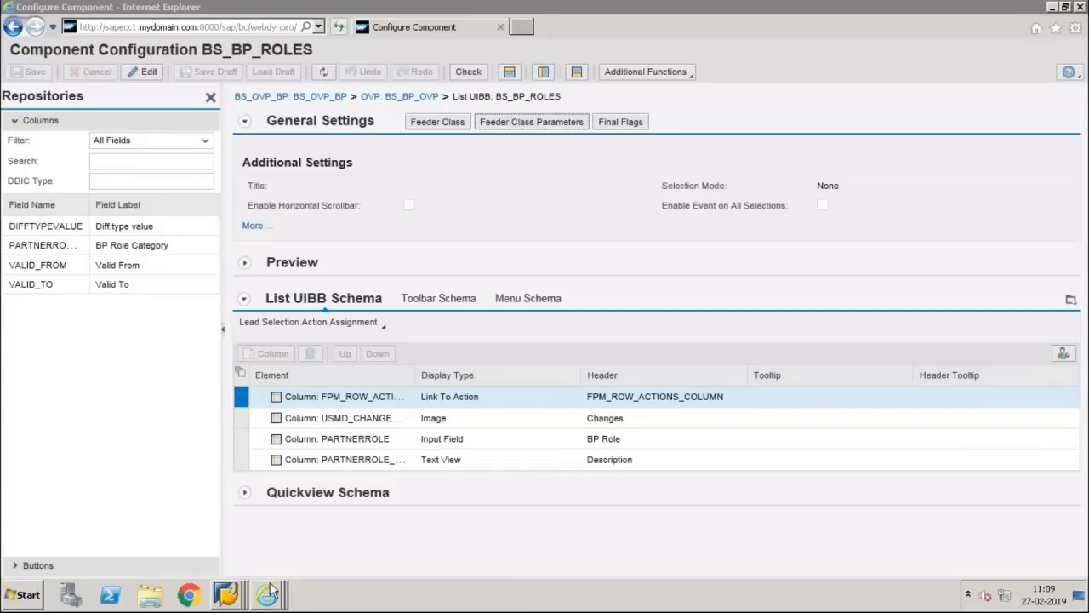
mouse_move(268, 598)
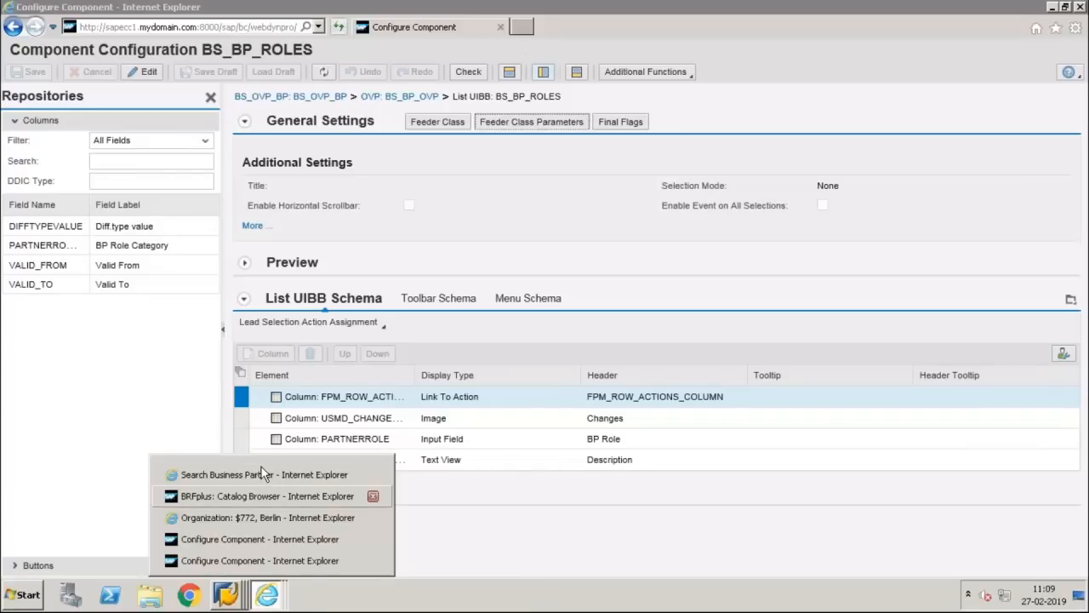
click(286, 474)
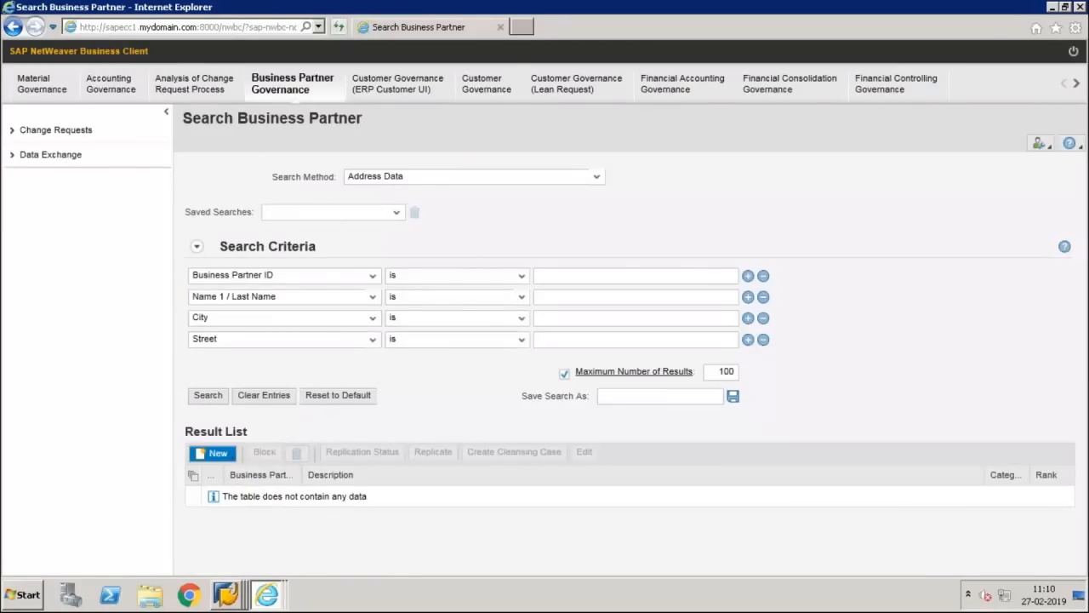
Try to start a new Organization from the result list, and reopen the Business Partner Governance overview.
click(214, 453)
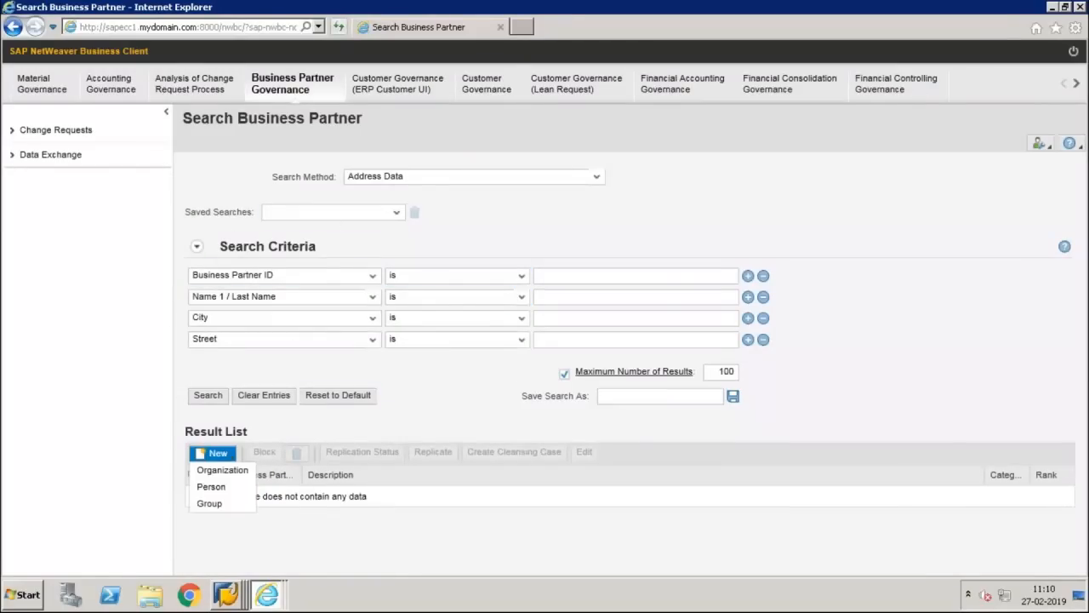
click(223, 470)
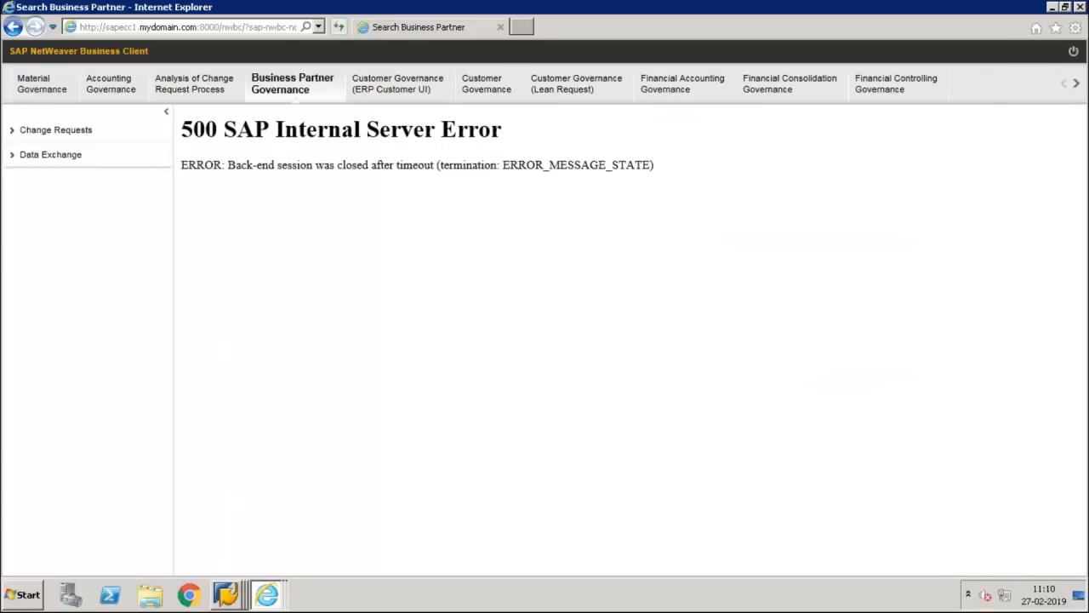
click(255, 84)
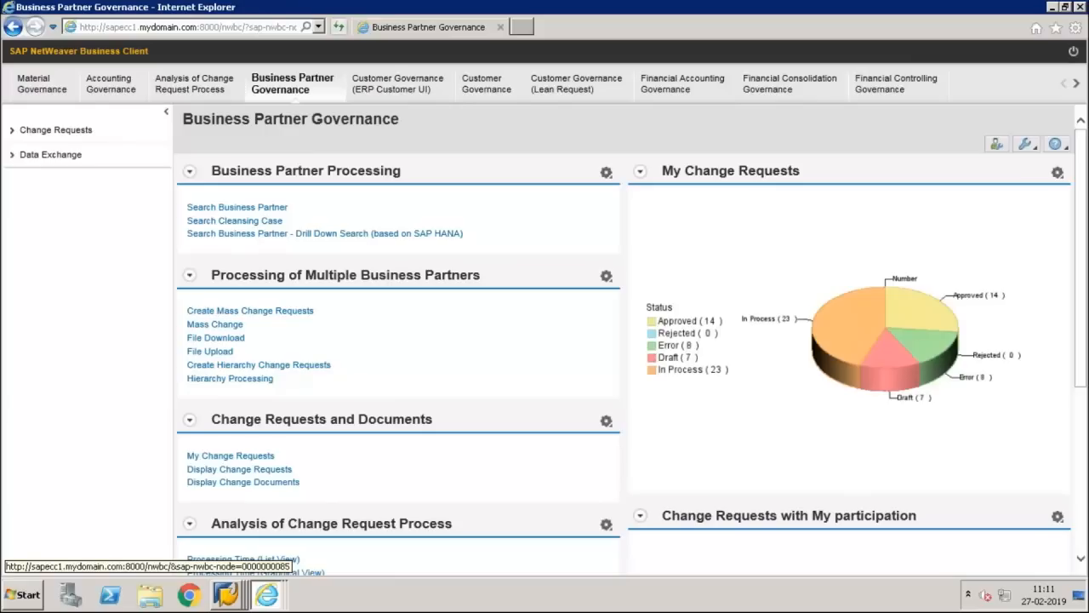
Leave class ZCUST_DETIALS_FORM_FEEDER_02 for the Class Builder initial screen, and open Search Business Partner in the browser.
key(alt+Tab)
key(alt+Tab)
key(alt+Tab)
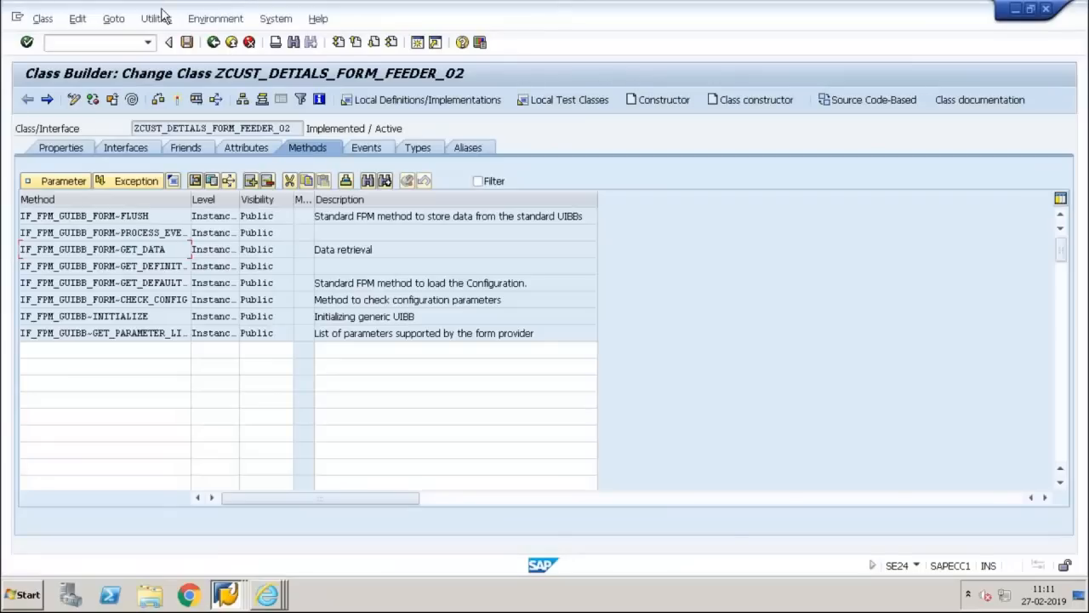
click(212, 42)
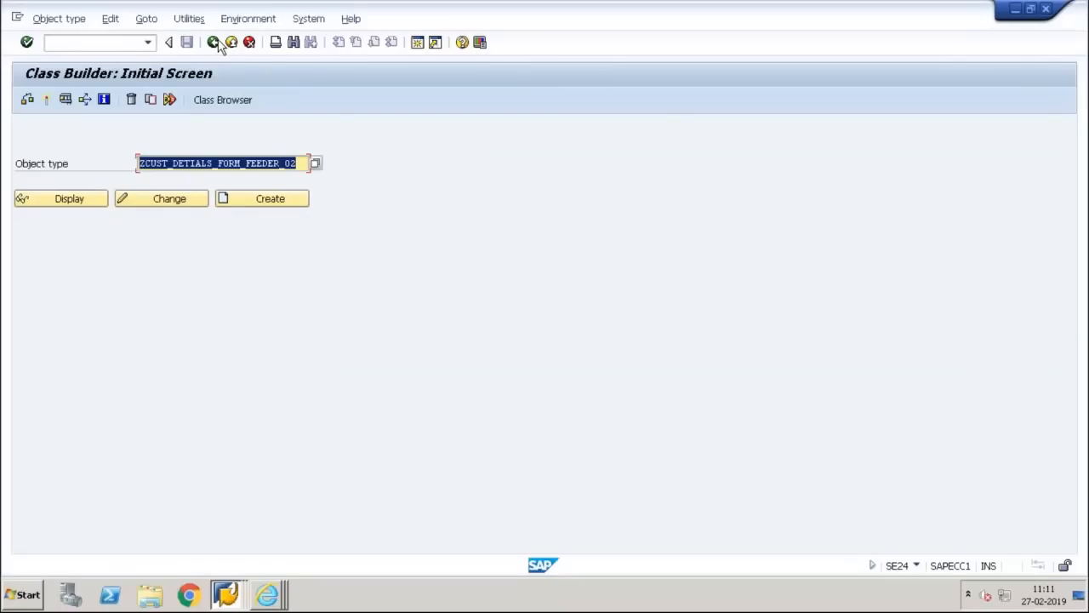
click(1049, 10)
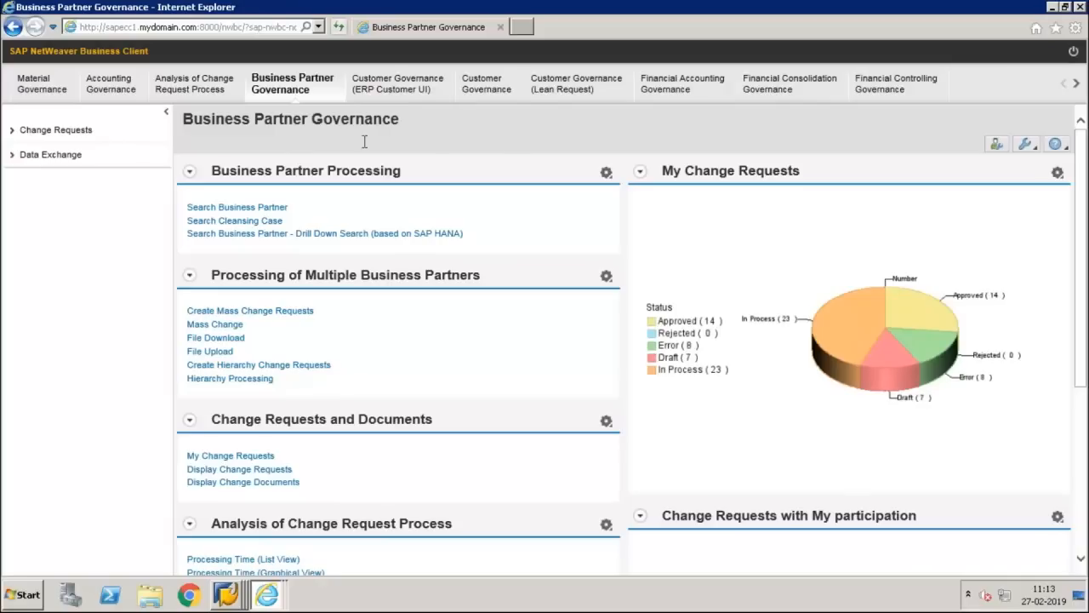
click(219, 207)
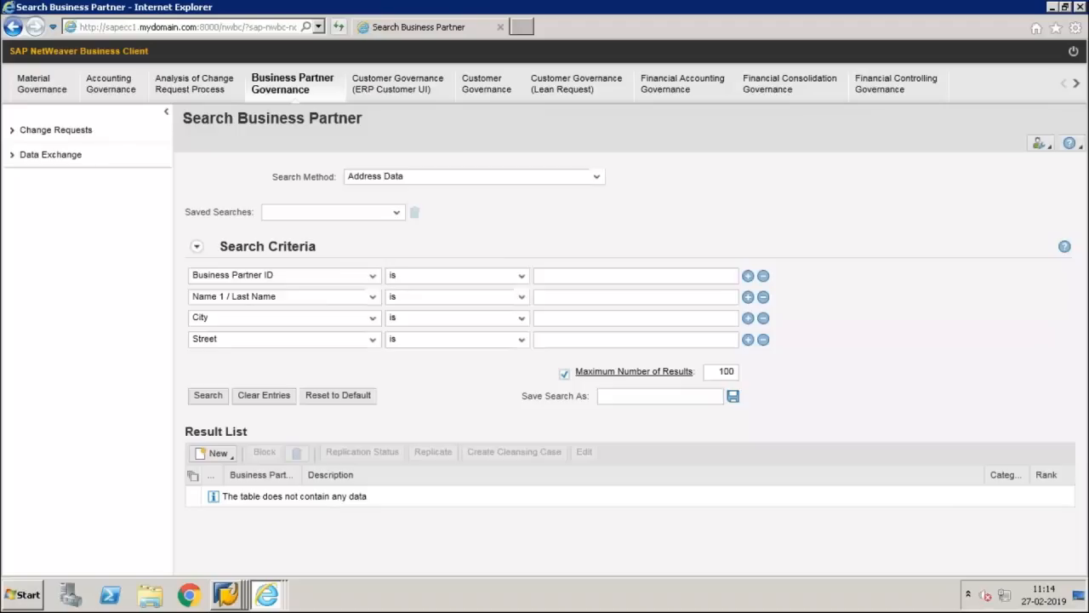
Switch to the SAP Easy Access session and run transaction MDG_DATA_MODEL.
click(235, 591)
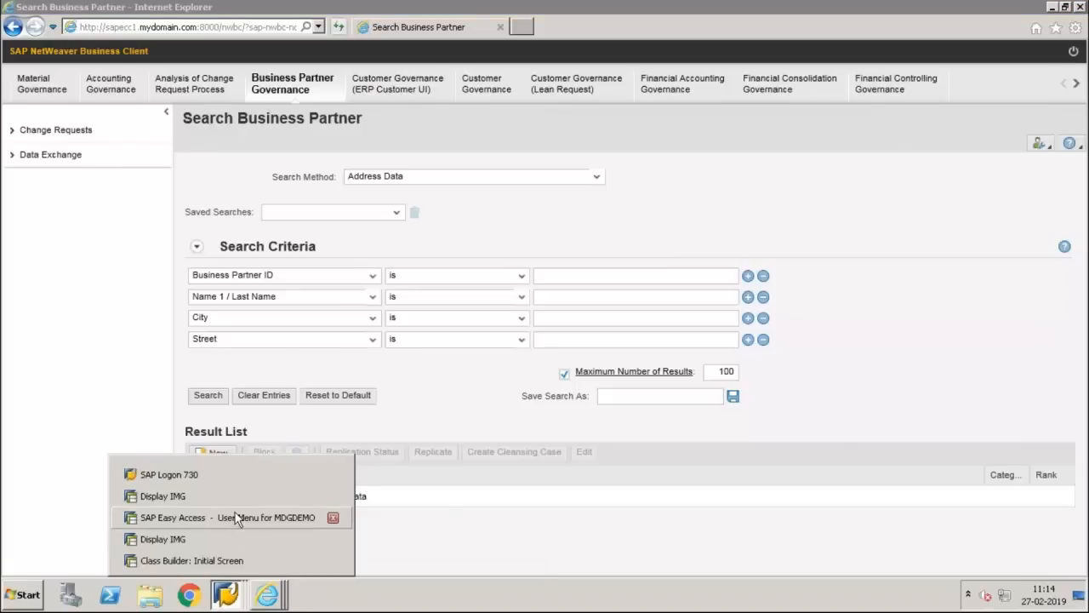
click(226, 516)
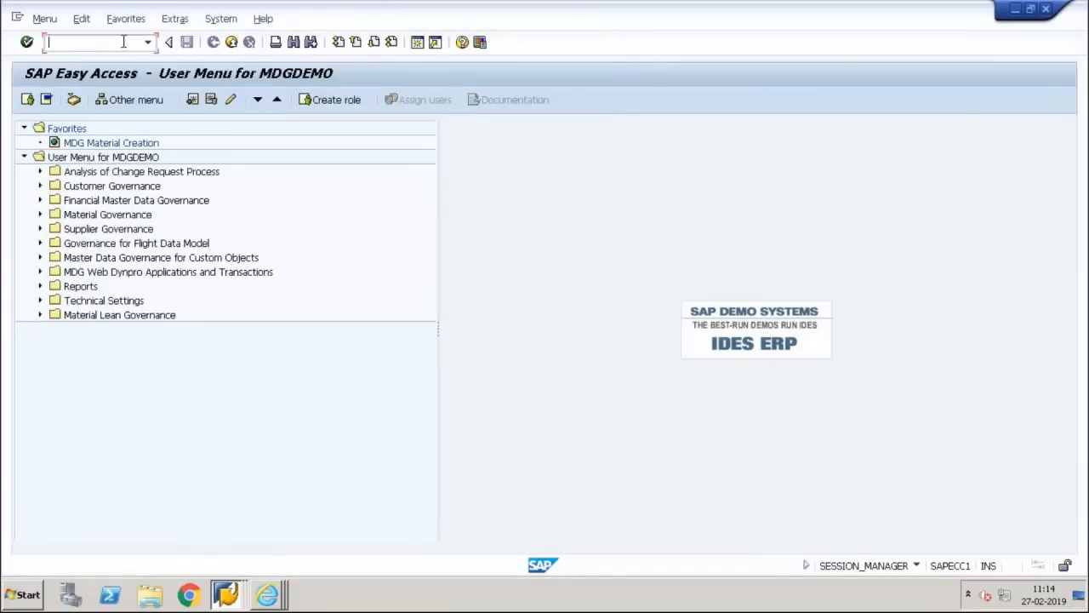
text(mdg_data_model)
key(Return)
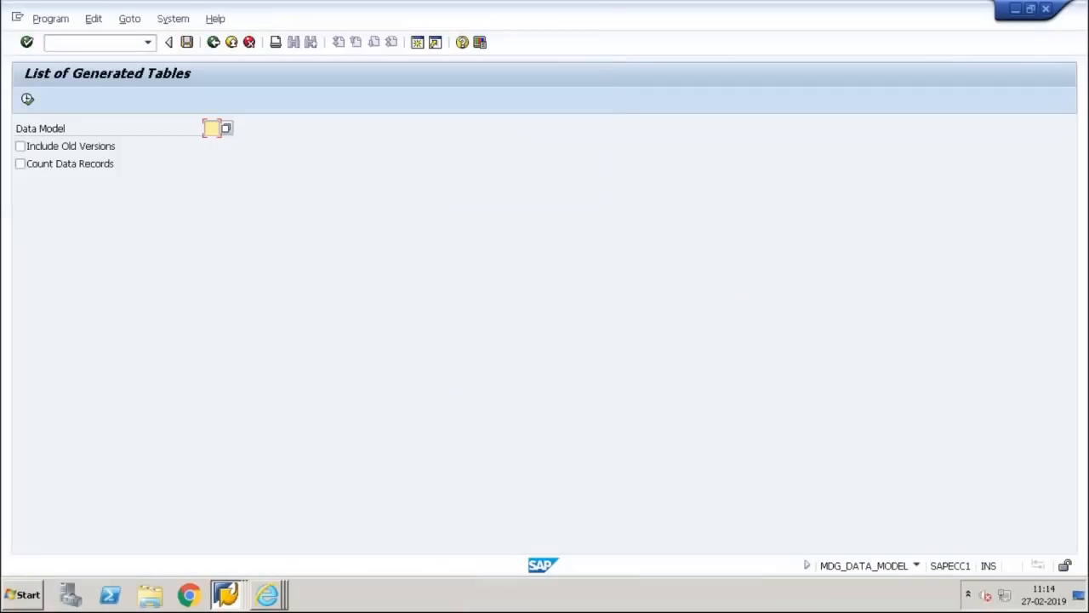
Select data model Y1 and list its generated tables.
key(Down)
key(Down)
key(Down)
key(Down)
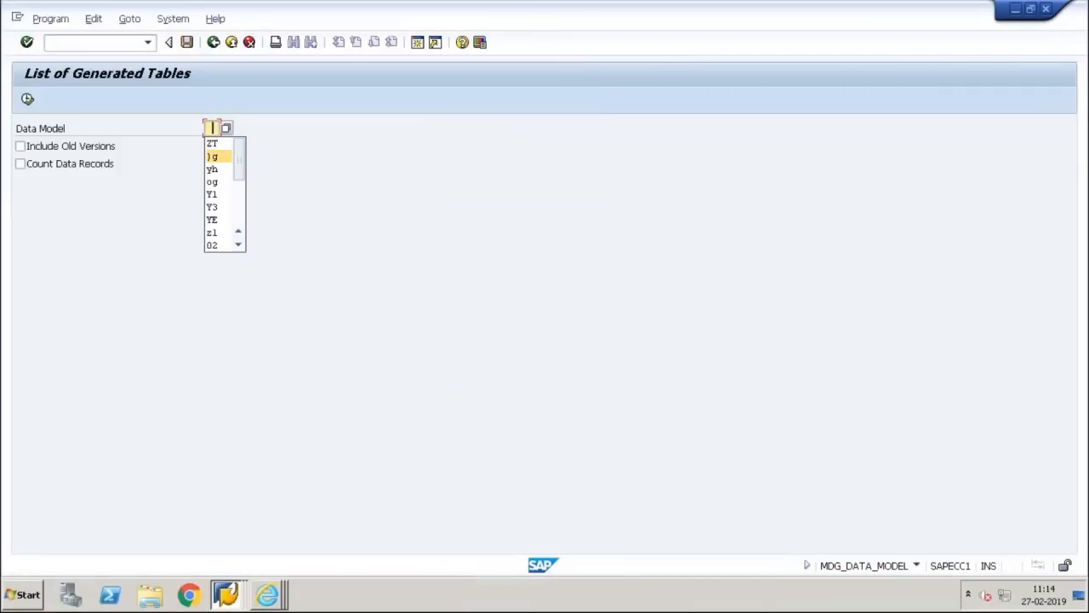
key(Down)
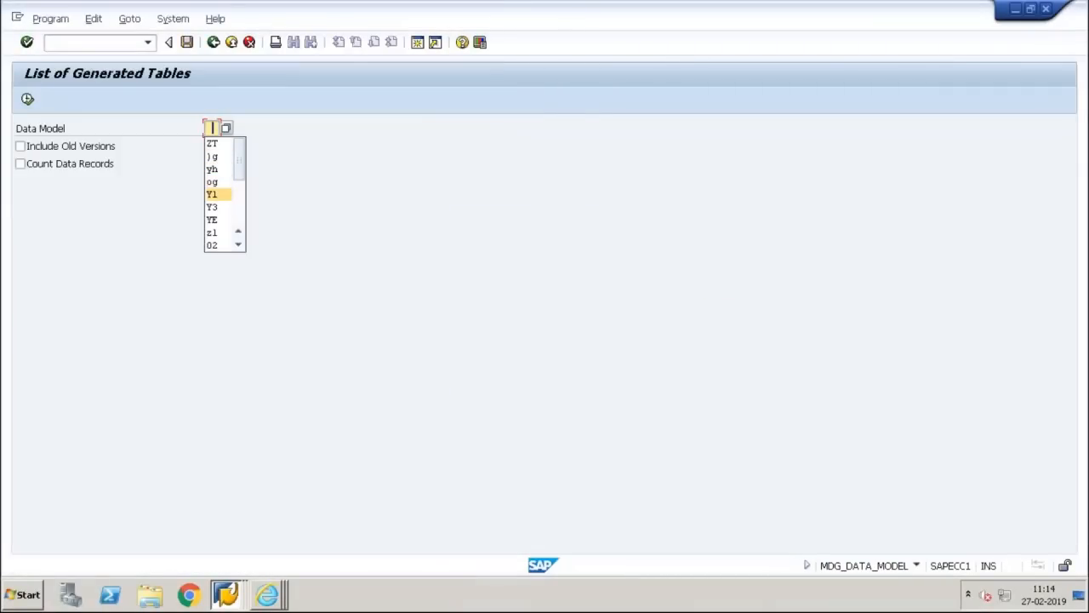
key(Return)
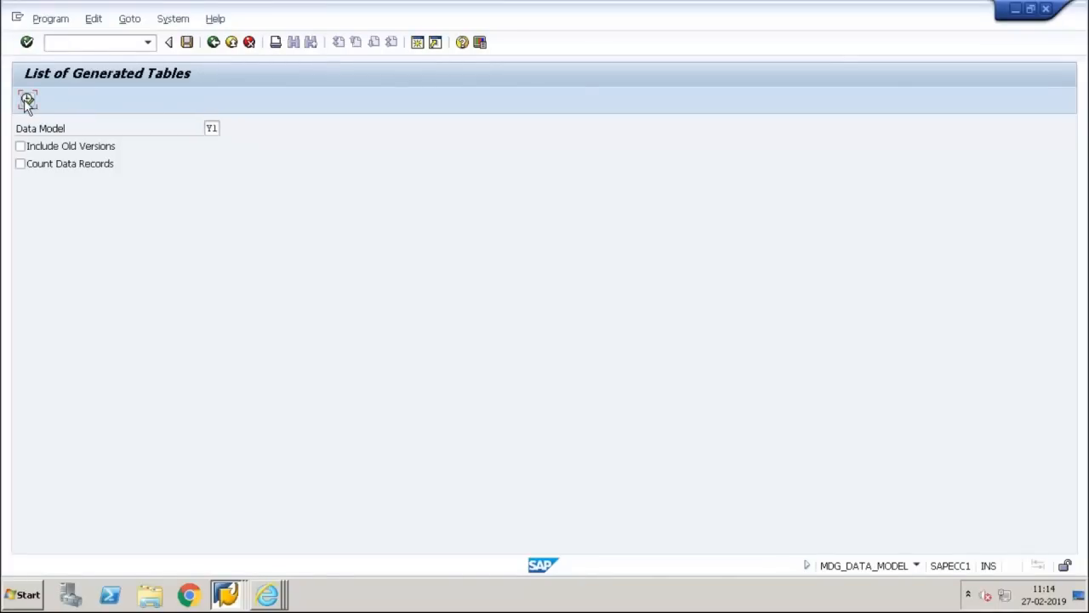
click(27, 101)
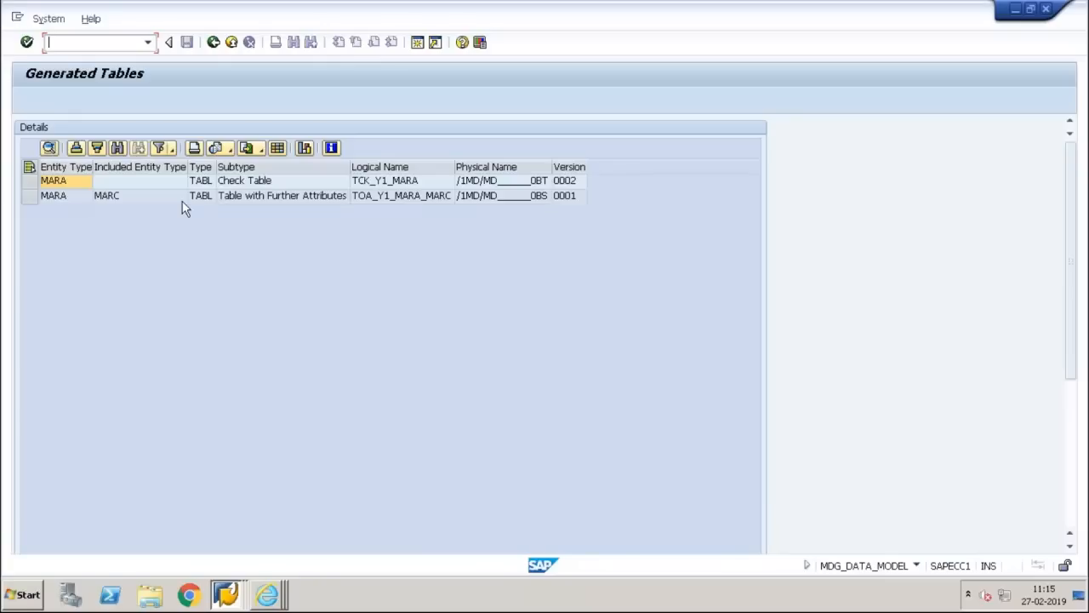
Switch to the Organization browser window and open the current view's component configuration from its technical help in a maximized window.
click(271, 596)
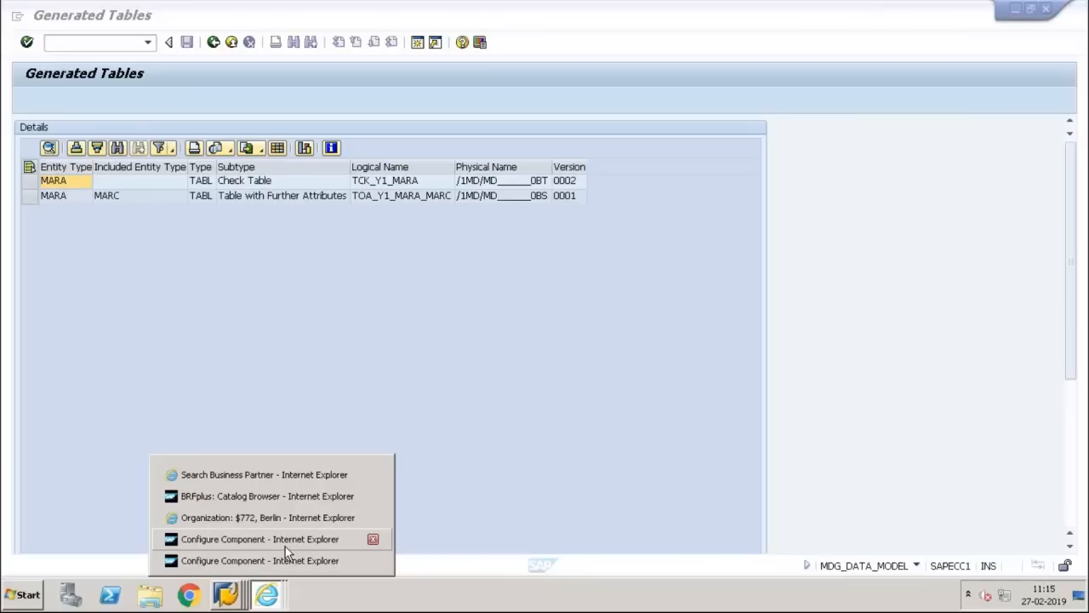
click(297, 522)
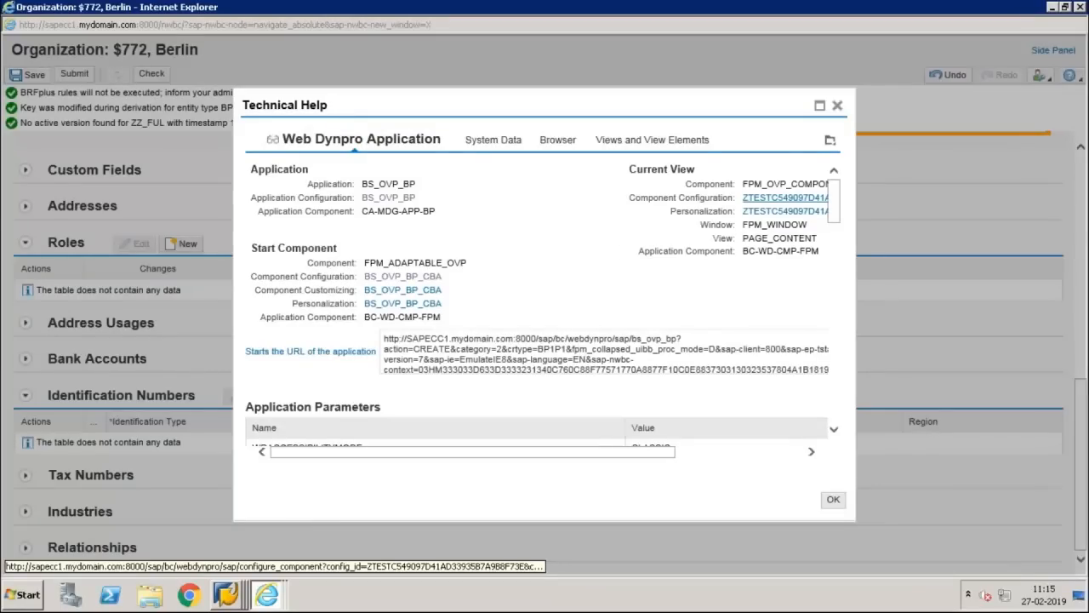
click(785, 198)
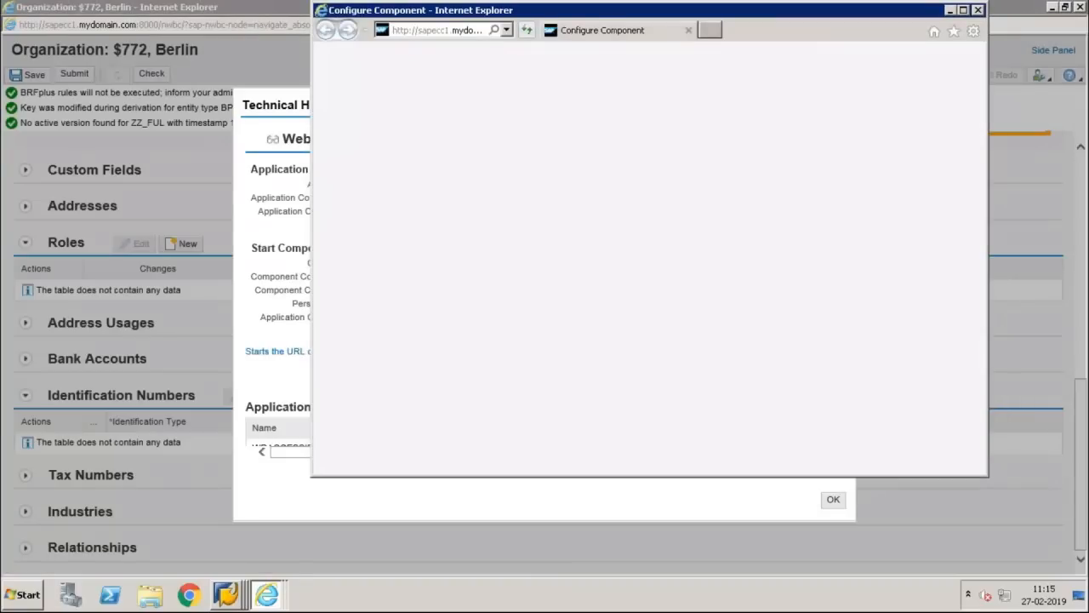
click(963, 10)
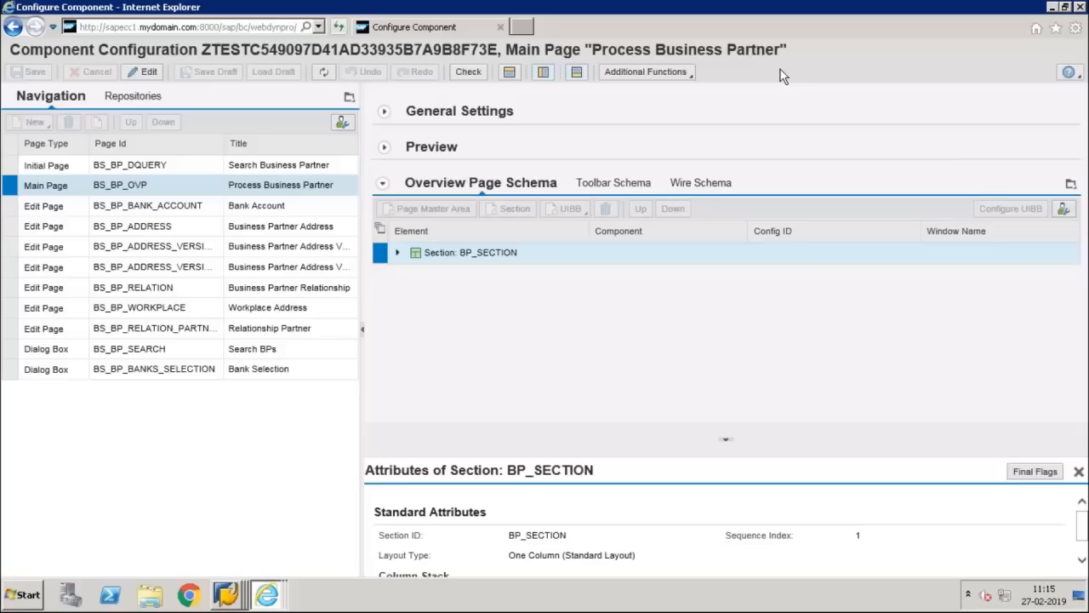
Expand BP_SECTION in the overview page schema and open the component configuration of the Roles UIBB.
click(398, 254)
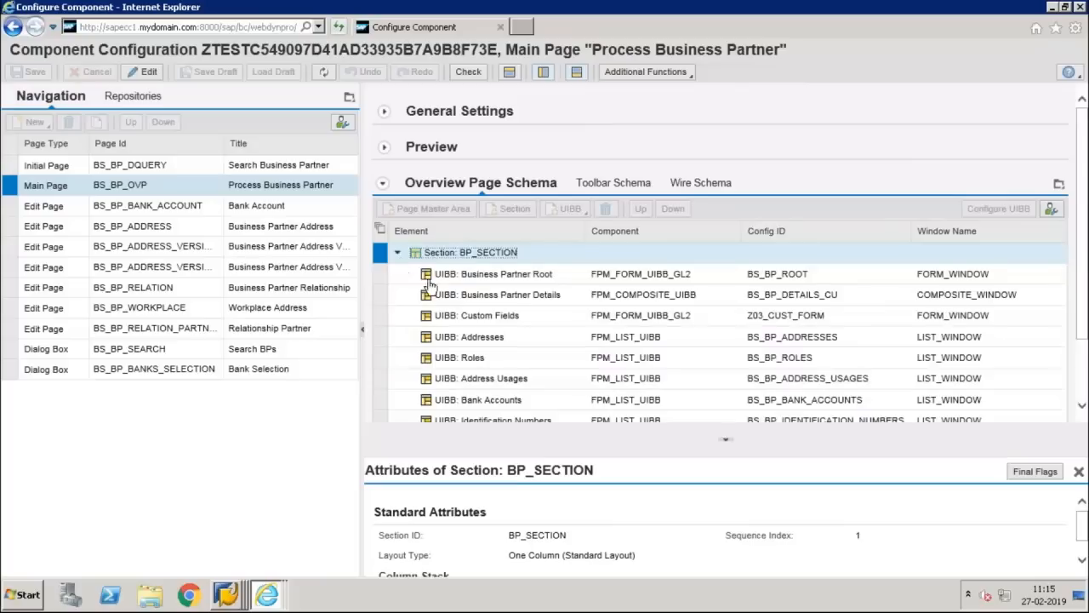
click(381, 358)
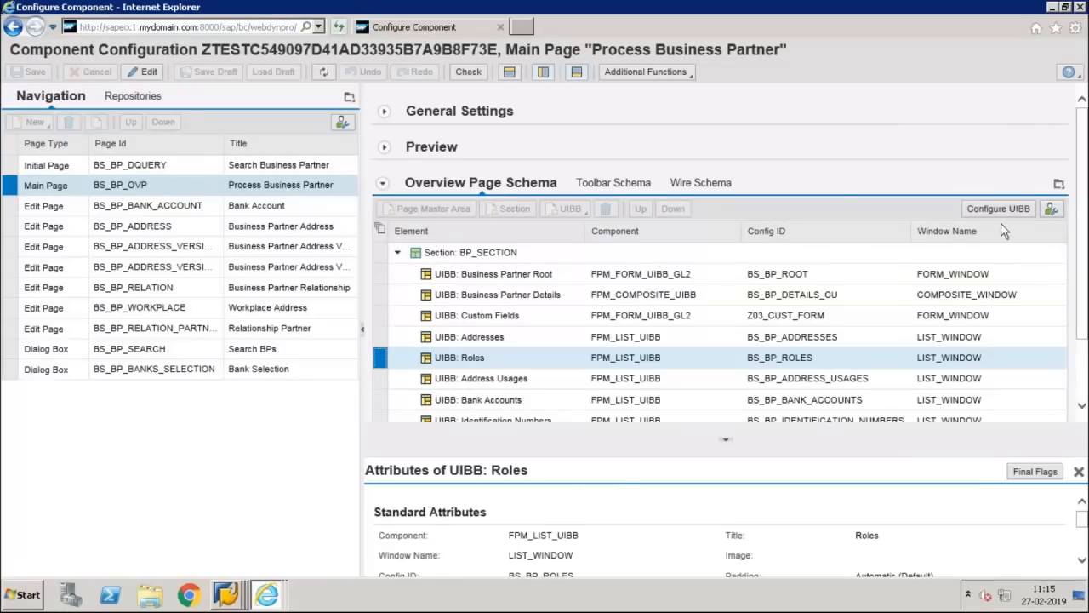
click(999, 208)
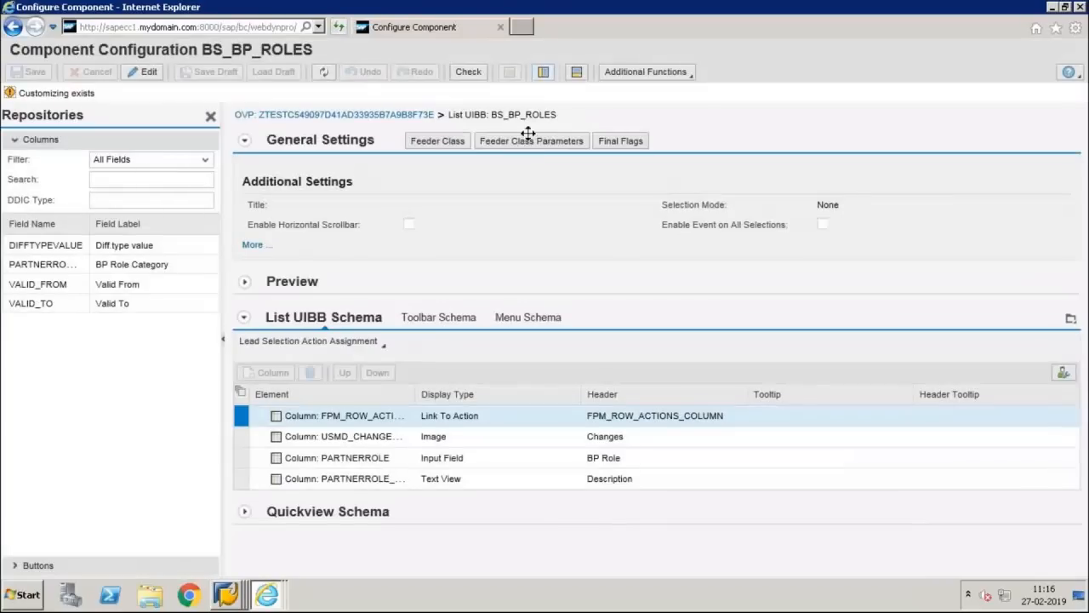
View the feeder class parameters of BS_BP_ROLES, highlight the object name BP_Role, and close the parameters.
click(530, 141)
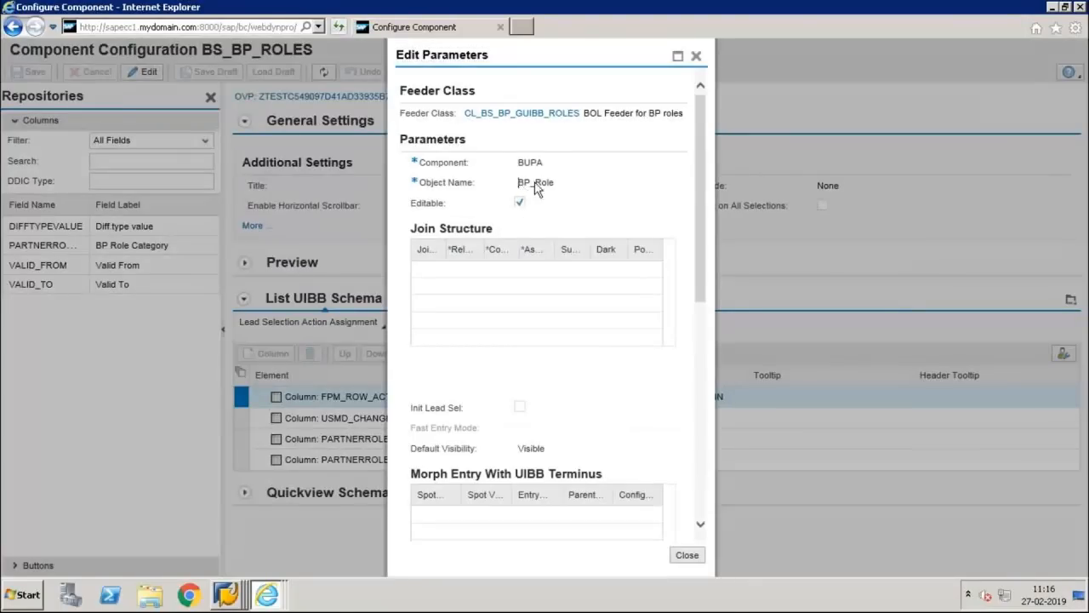
drag(519, 182, 557, 187)
click(557, 186)
drag(522, 182, 557, 186)
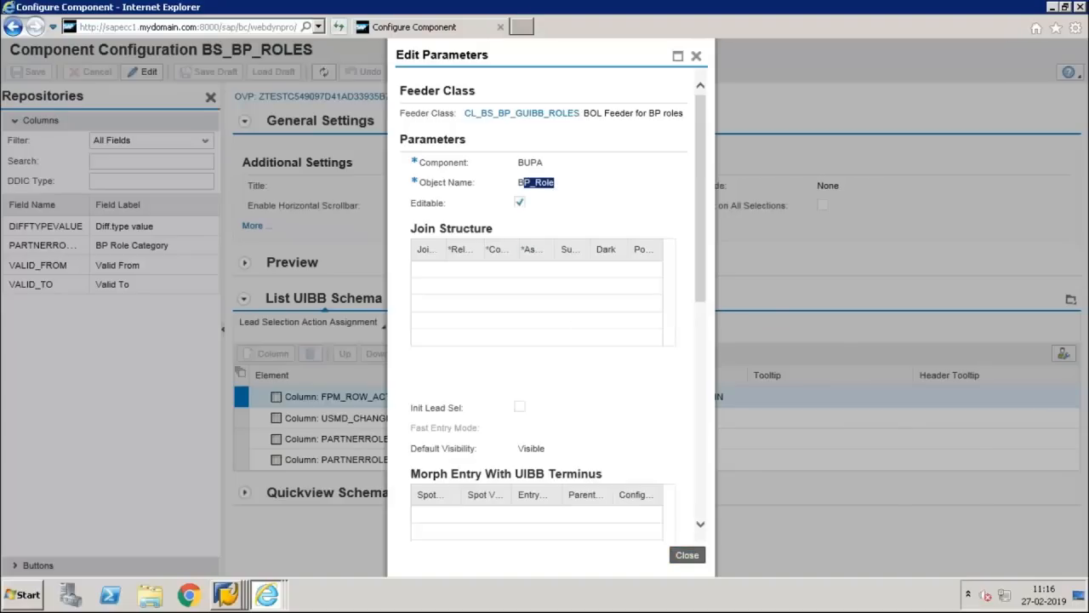
click(686, 554)
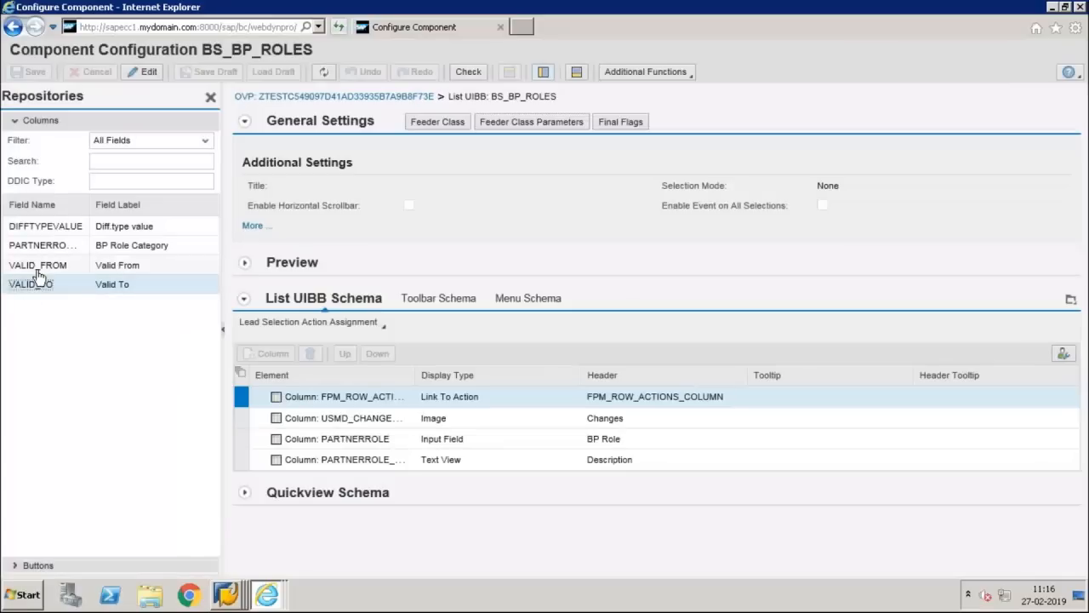
Select the VALID_FROM field, display the additional functions available for the BS_BP_ROLES configuration, and close the configuration window.
click(37, 269)
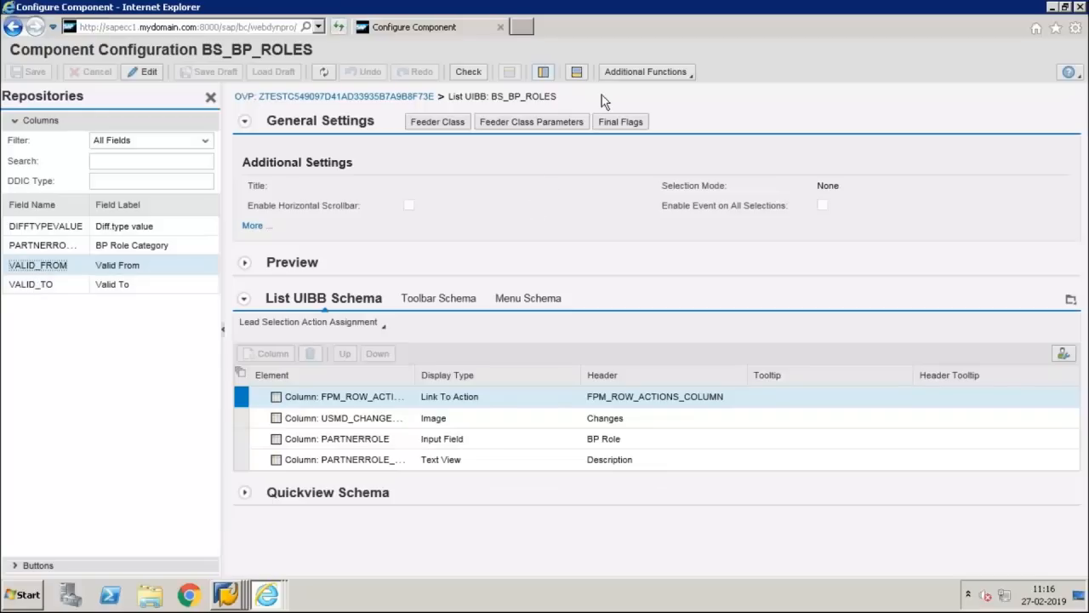
click(643, 72)
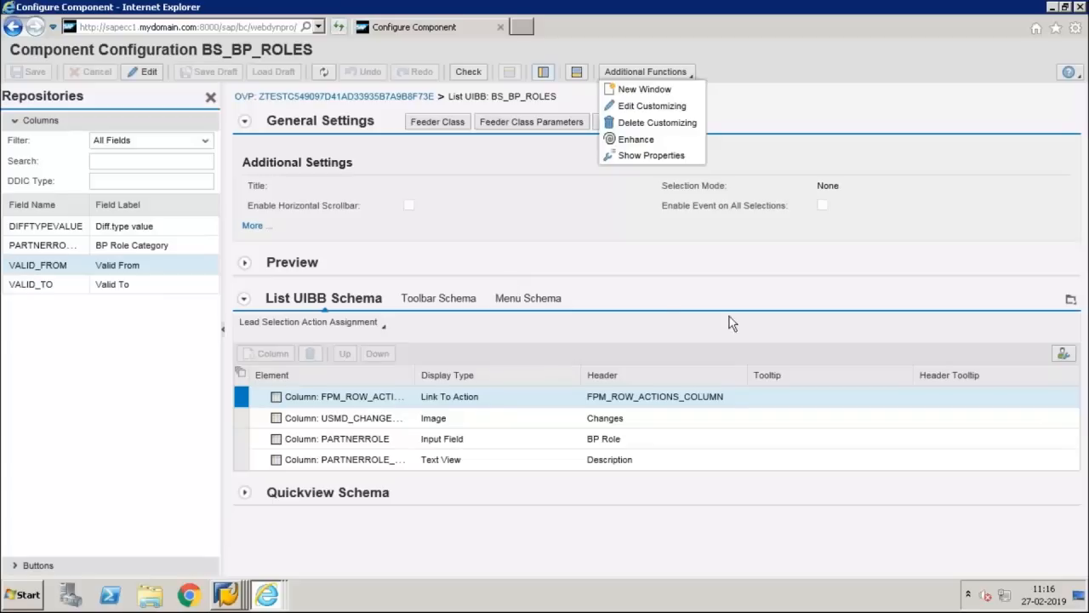
click(1078, 7)
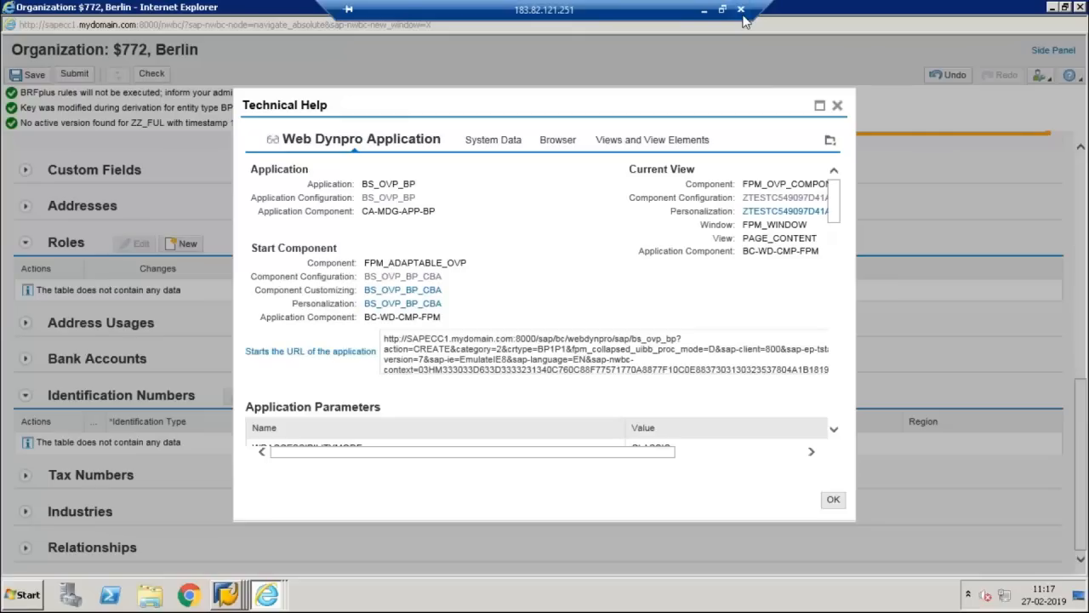
Minimize the remote desktop session and show the FPM – Adaptation slide of the MDG UI presentation in PowerPoint.
click(706, 10)
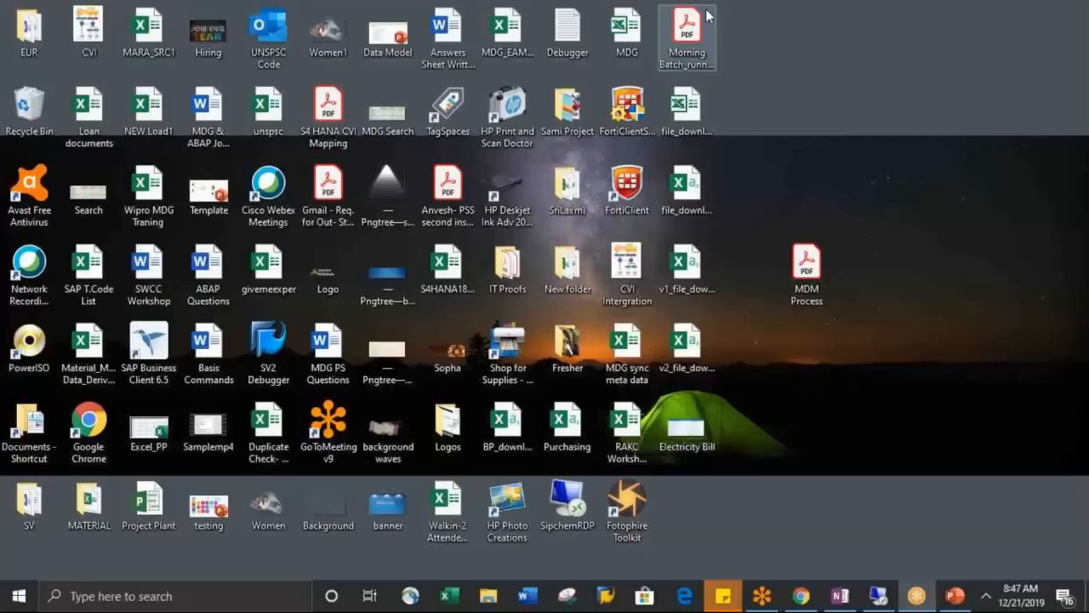
click(955, 598)
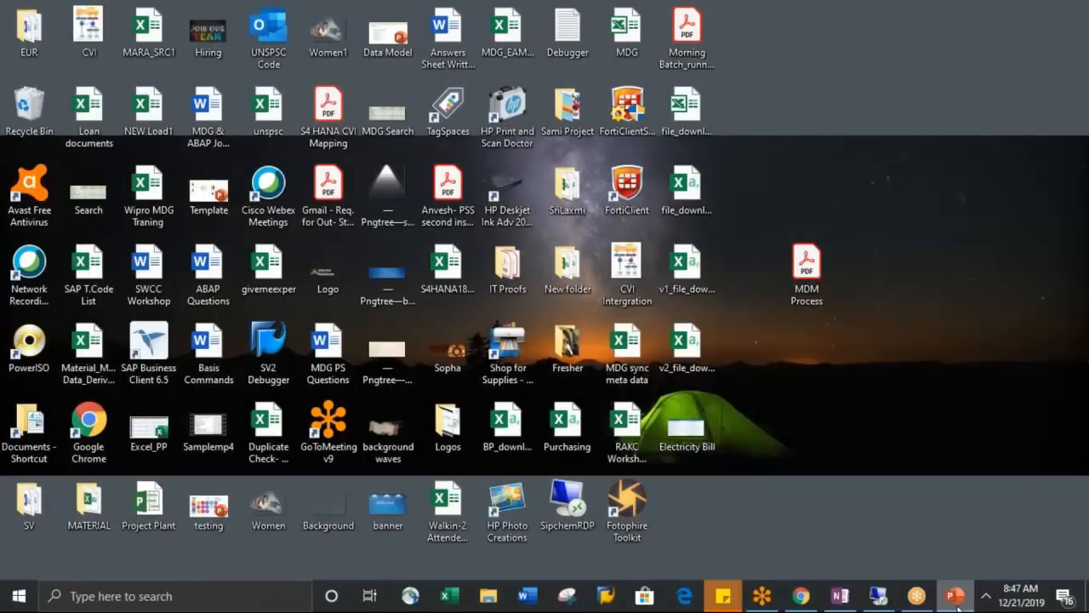
key(Page_Down)
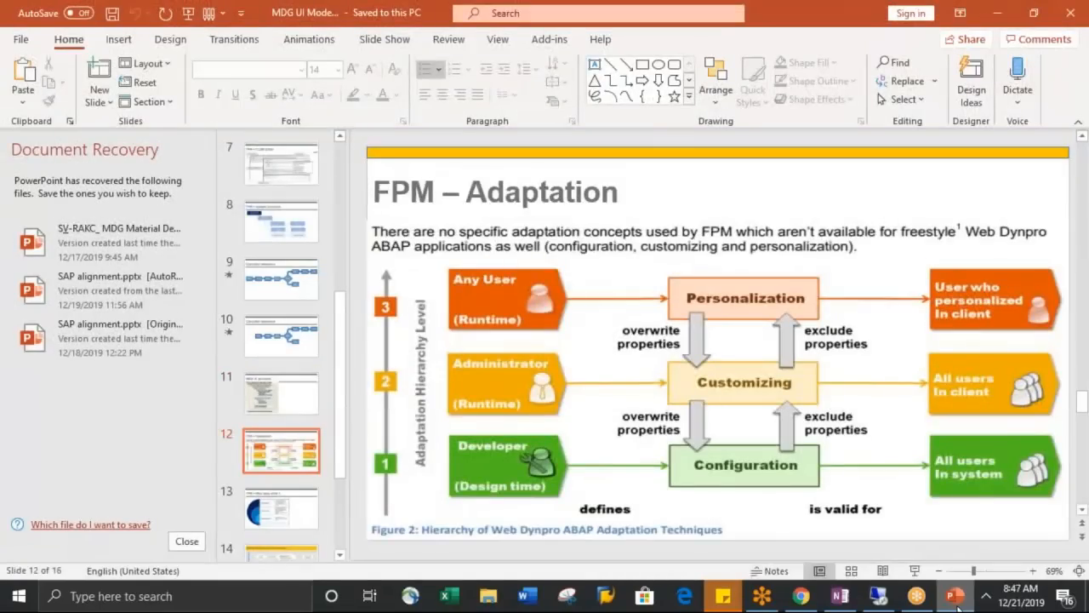